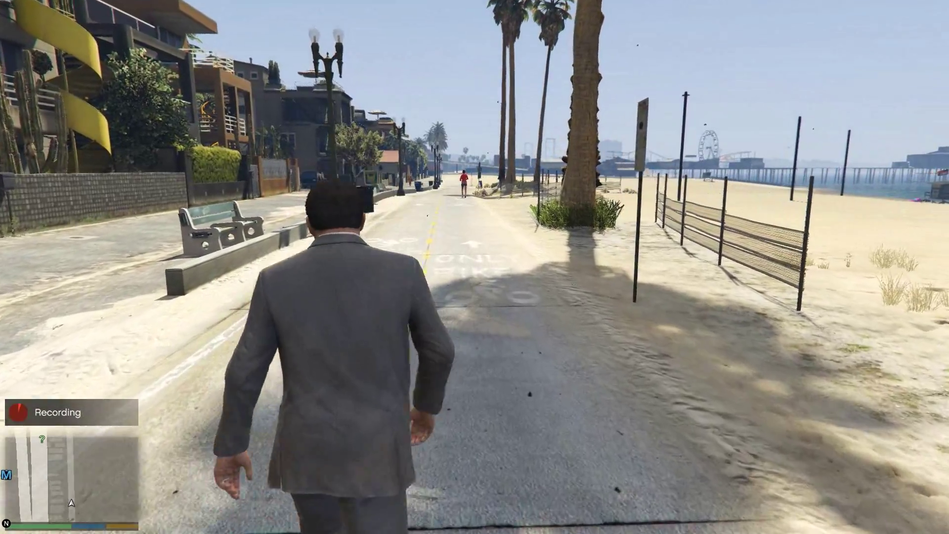
# Step: Walk the character forward along the beachside bike path during the gameplay recording, and save the recorded clip
pyautogui.press('w')
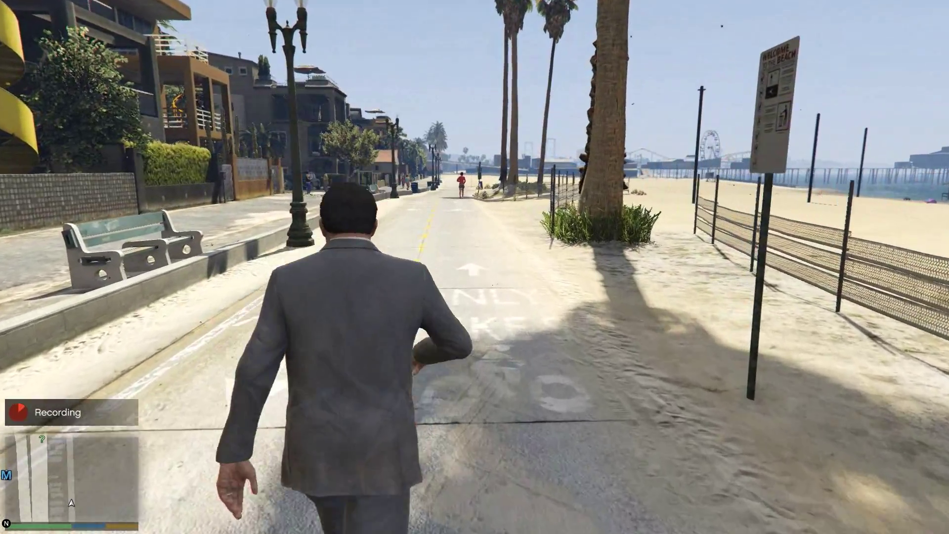
pyautogui.press('w')
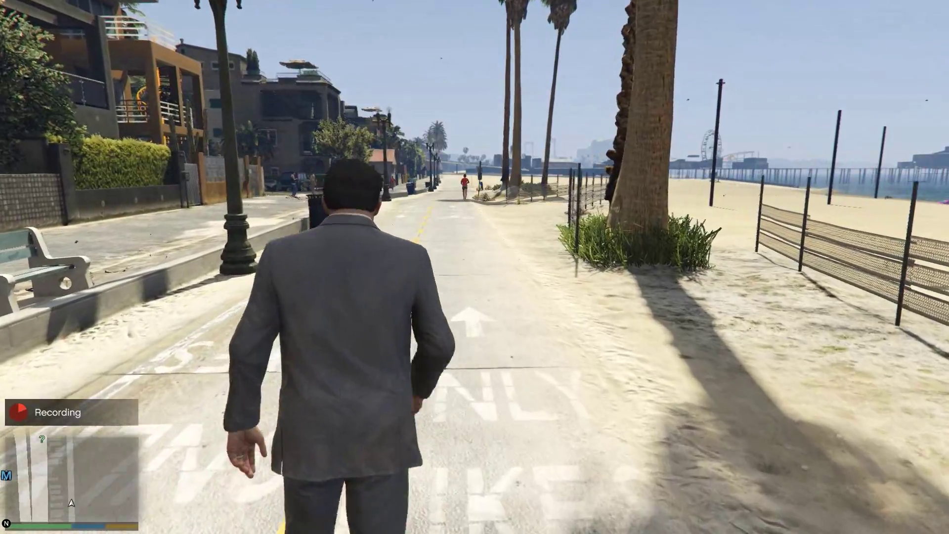
pyautogui.press('w')
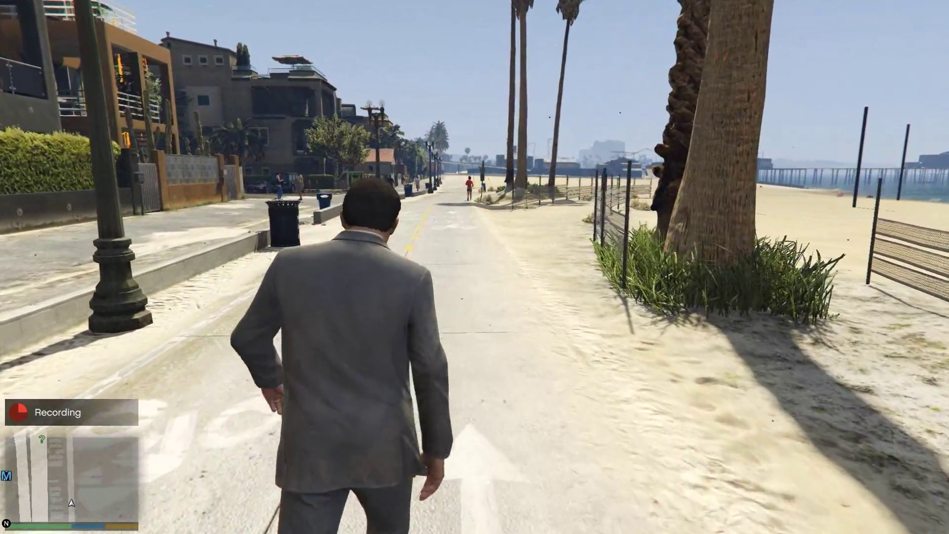
pyautogui.press('w')
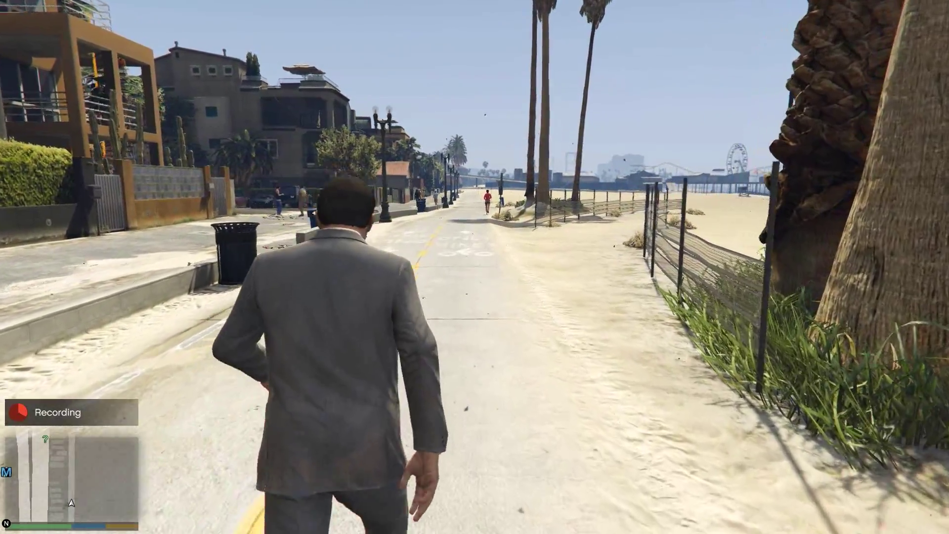
pyautogui.press('w')
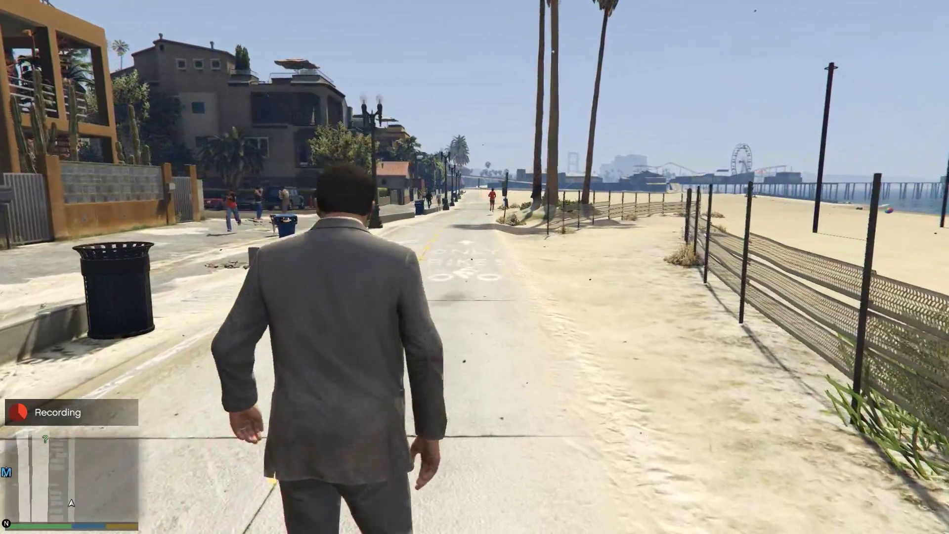
pyautogui.press('w')
pyautogui.press('F1')
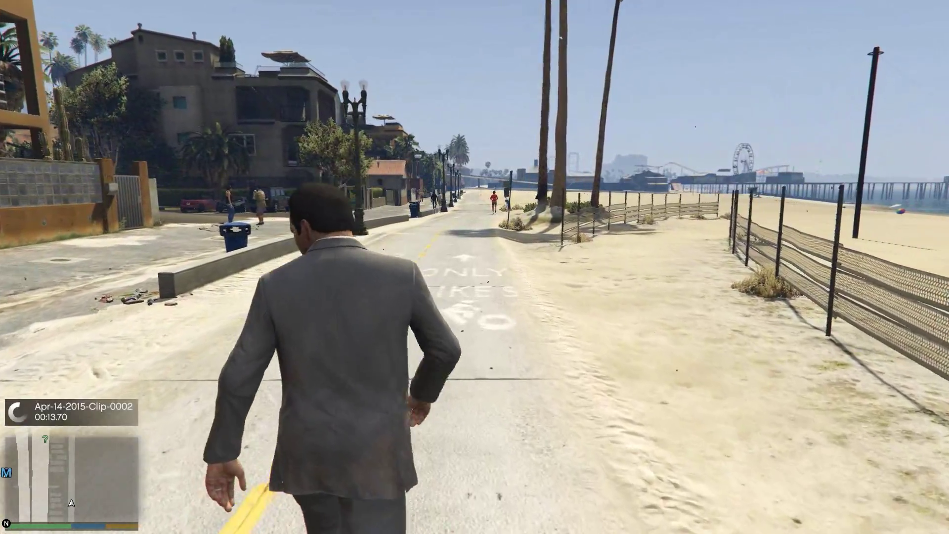
# Step: Keep walking along the bike path and bring up the gameplay recording options
pyautogui.press('w')
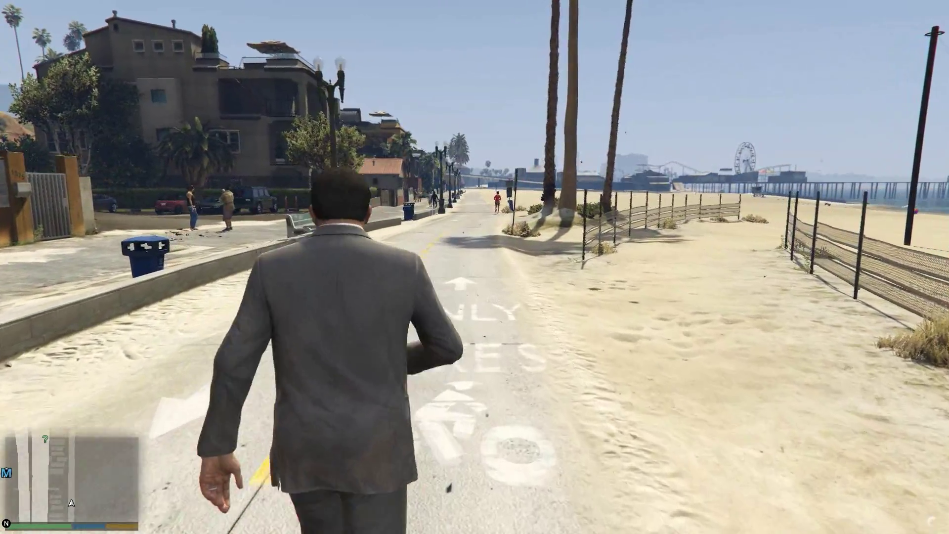
pyautogui.press('w')
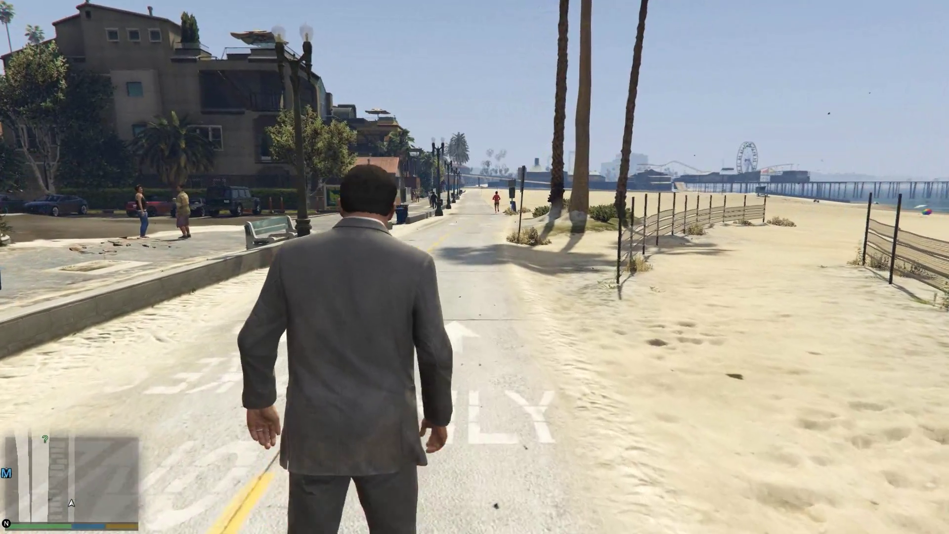
pyautogui.press('alt')
pyautogui.press('w')
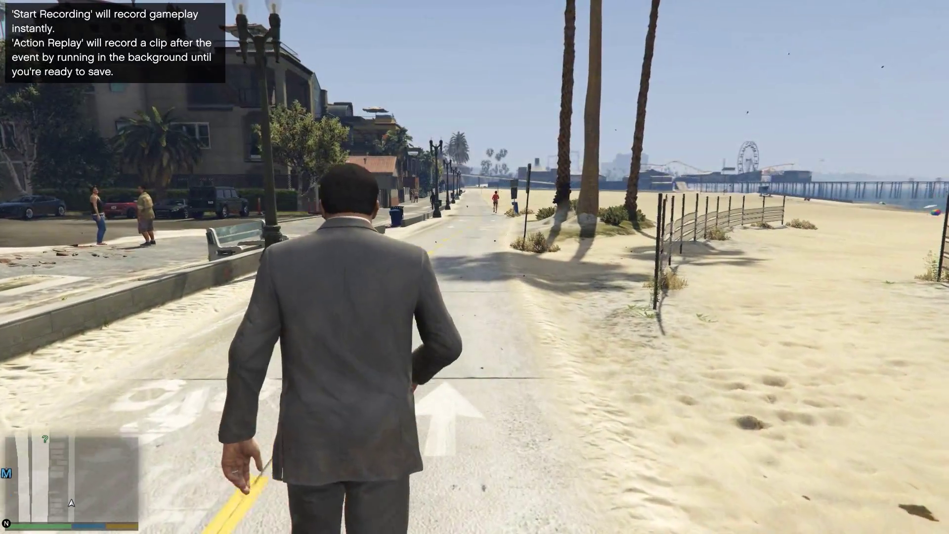
pyautogui.press('alt')
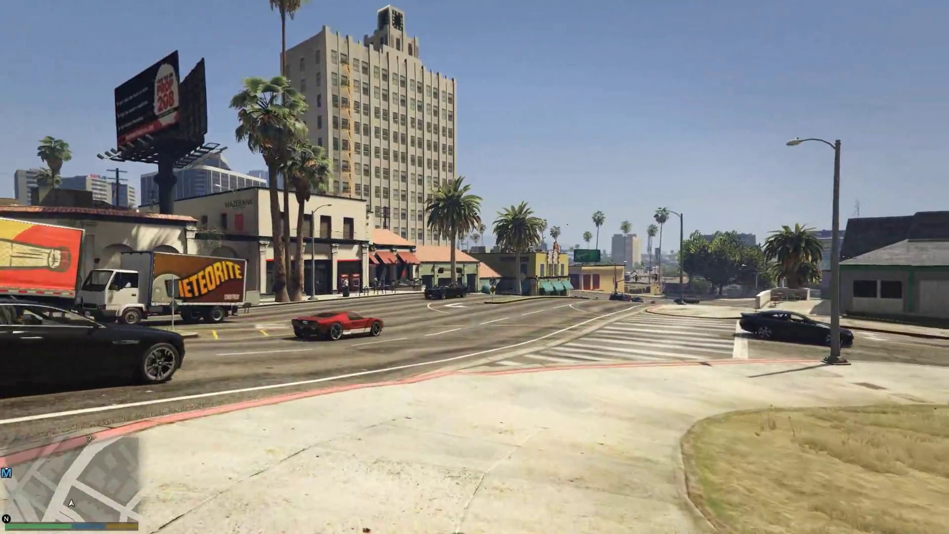
# Step: Launch Director Mode from the interaction menu and confirm leaving for the casting trailer
pyautogui.press('m')
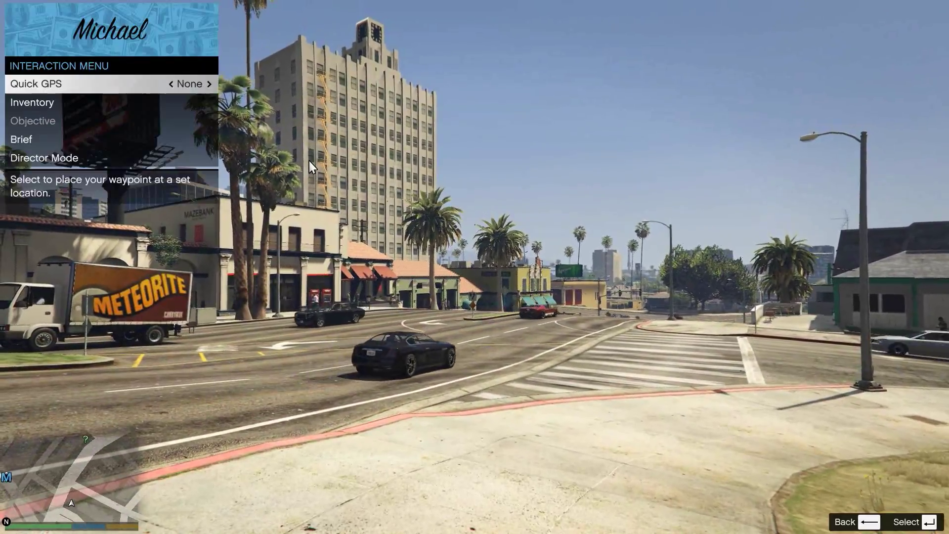
pyautogui.press('Down')
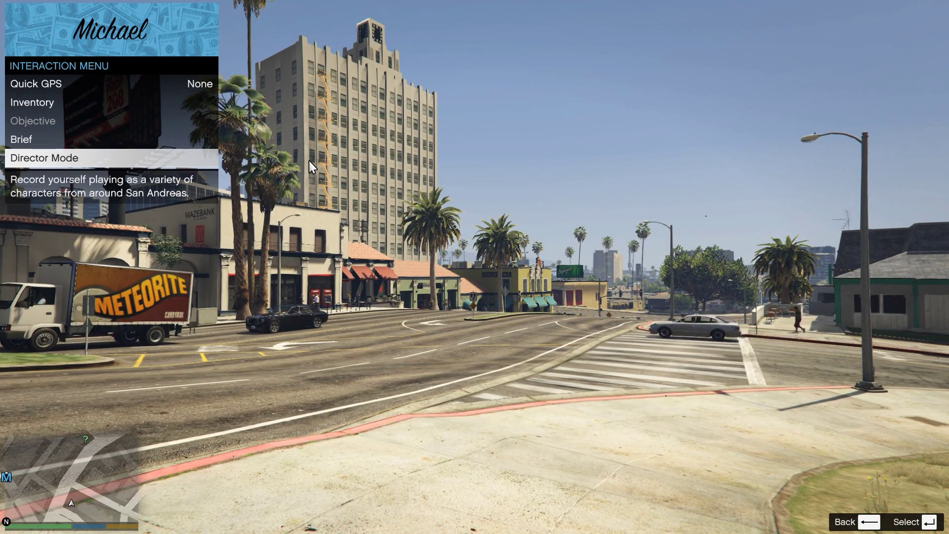
pyautogui.press('Return')
pyautogui.press('Return')
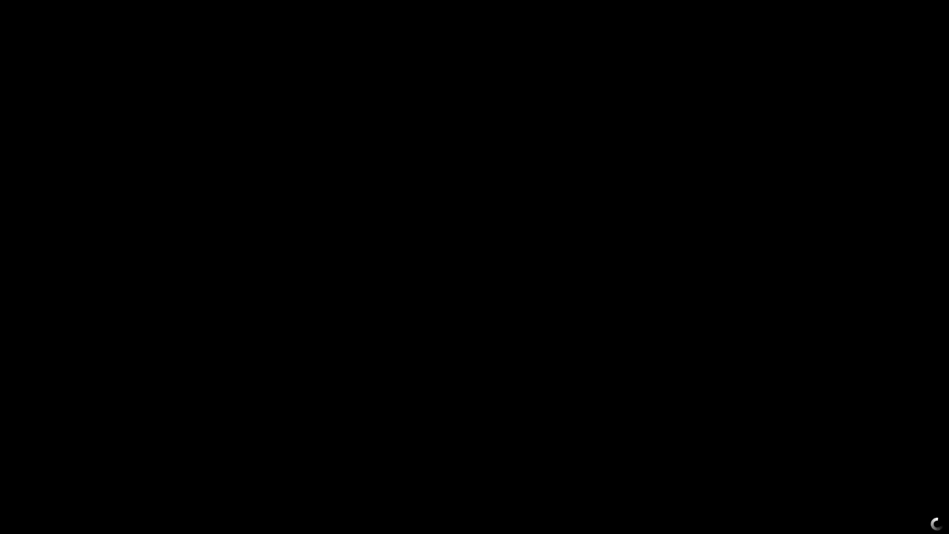
pyautogui.press('Return')
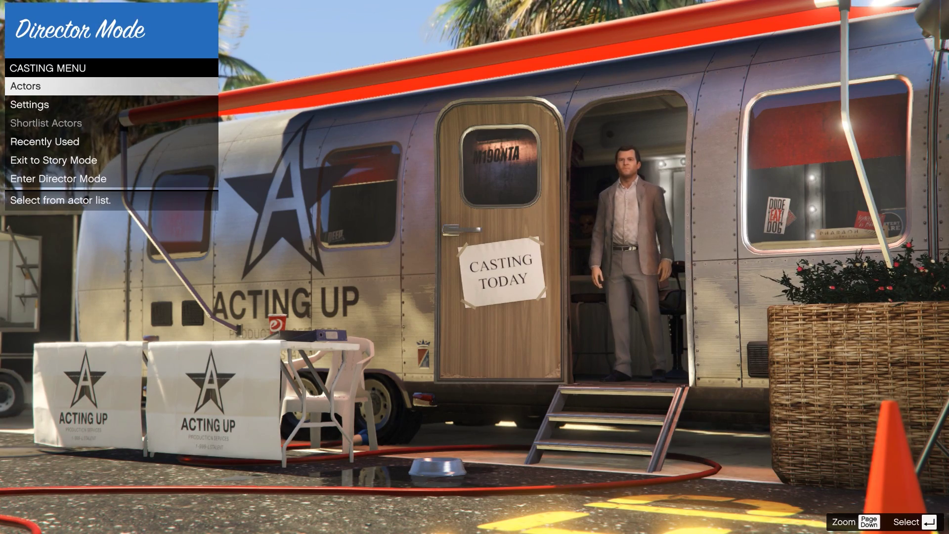
pyautogui.press('Up')
pyautogui.press('Up')
pyautogui.press('Return')
pyautogui.press('Return')
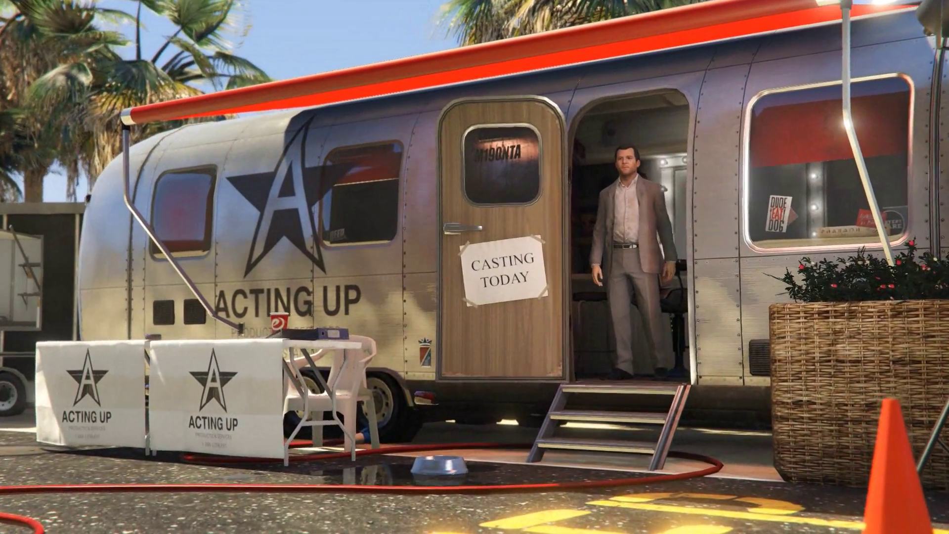
# Step: Open the Costumes category in the casting menu's actor list
pyautogui.press('Down')
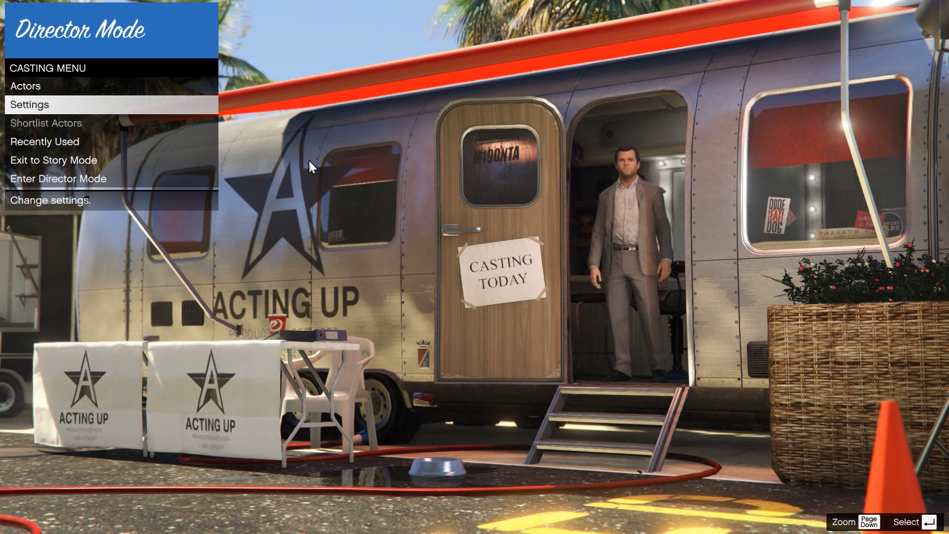
pyautogui.press('Up')
pyautogui.press('Return')
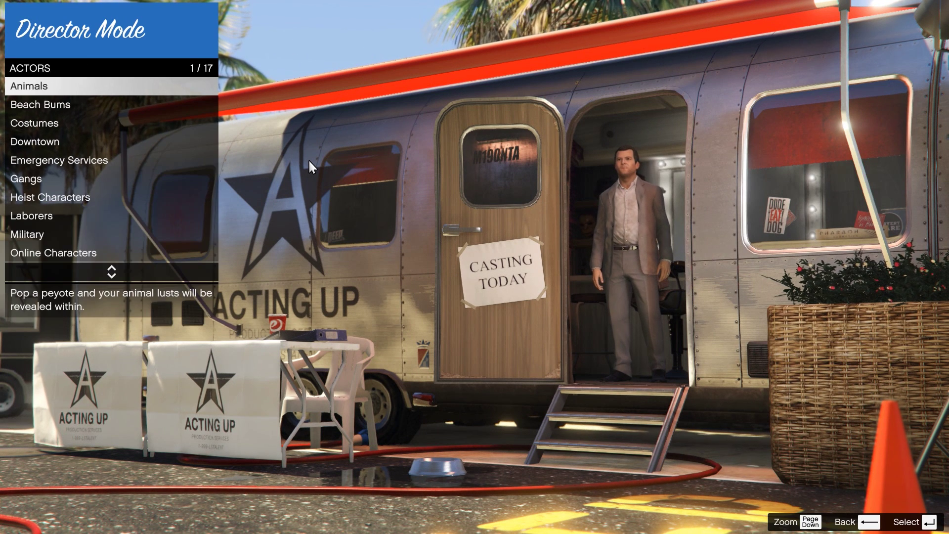
pyautogui.press('Down')
pyautogui.press('Down')
pyautogui.press('Return')
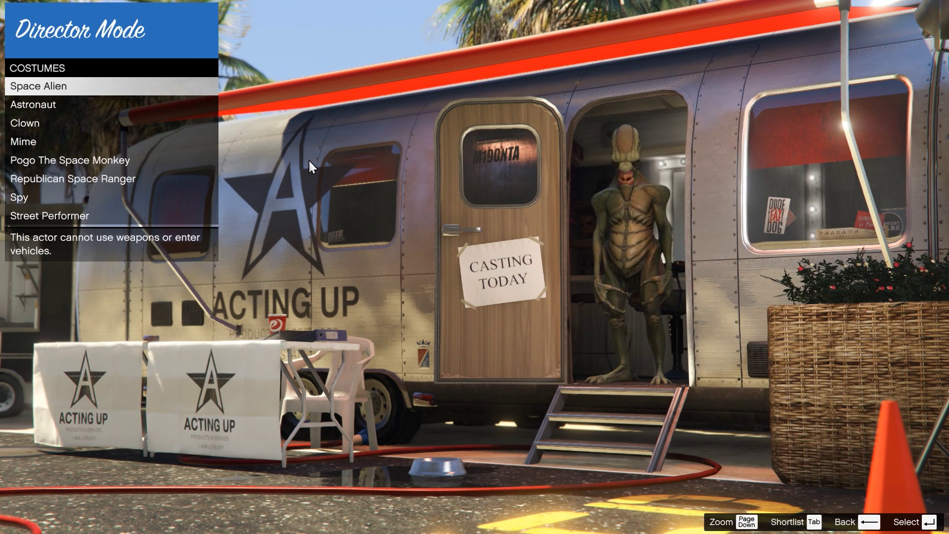
# Step: Preview the costumed actors and enter Director Mode as the Republican Space Ranger
pyautogui.press('Down')
pyautogui.press('Down')
pyautogui.press('Down')
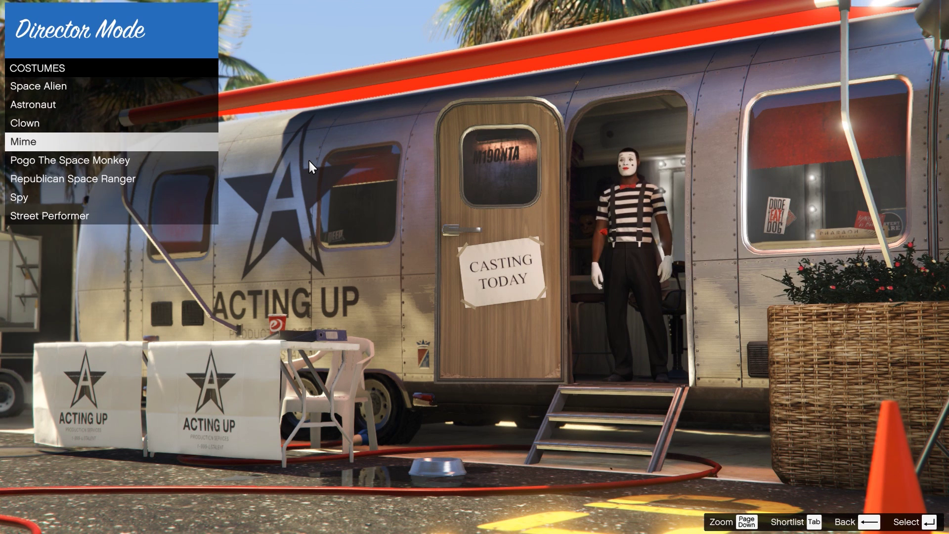
pyautogui.press('Down')
pyautogui.press('Down')
pyautogui.press('Down')
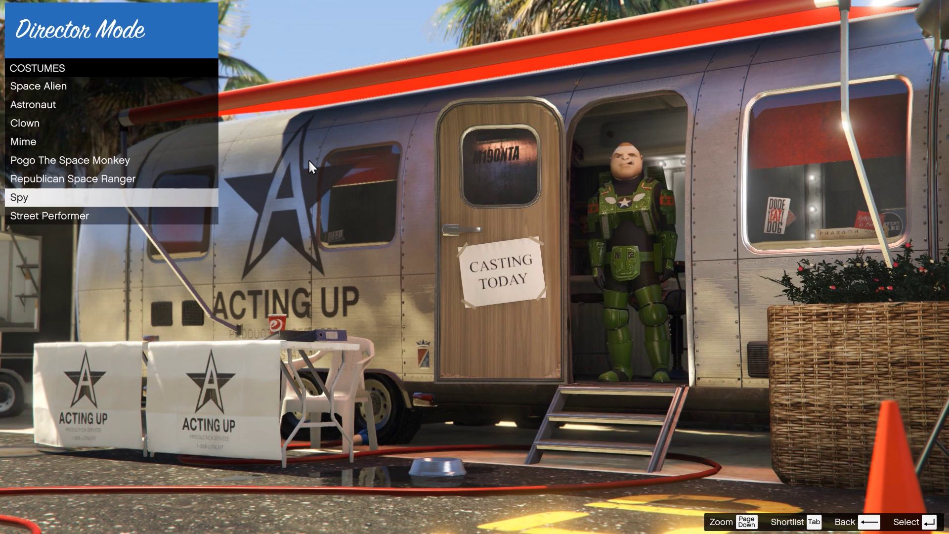
pyautogui.press('Down')
pyautogui.press('Up')
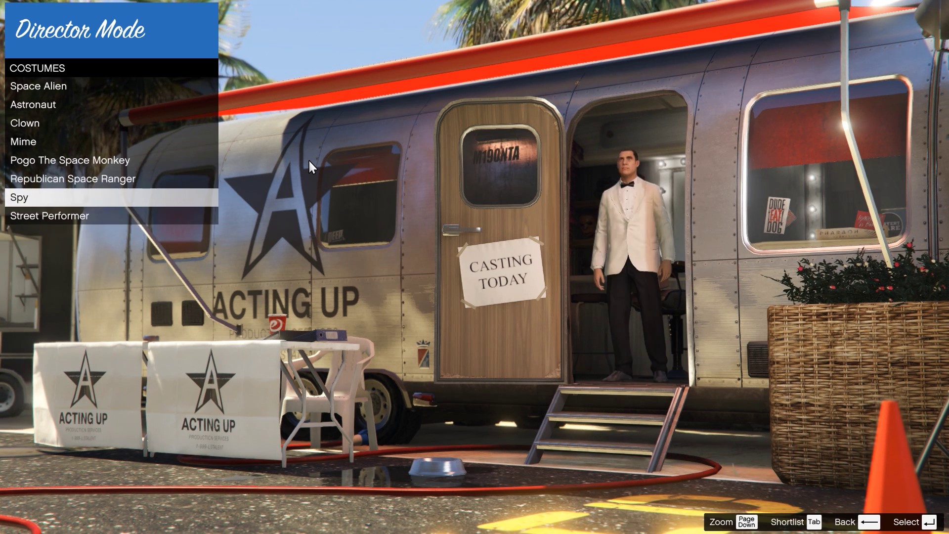
pyautogui.press('Up')
pyautogui.press('Return')
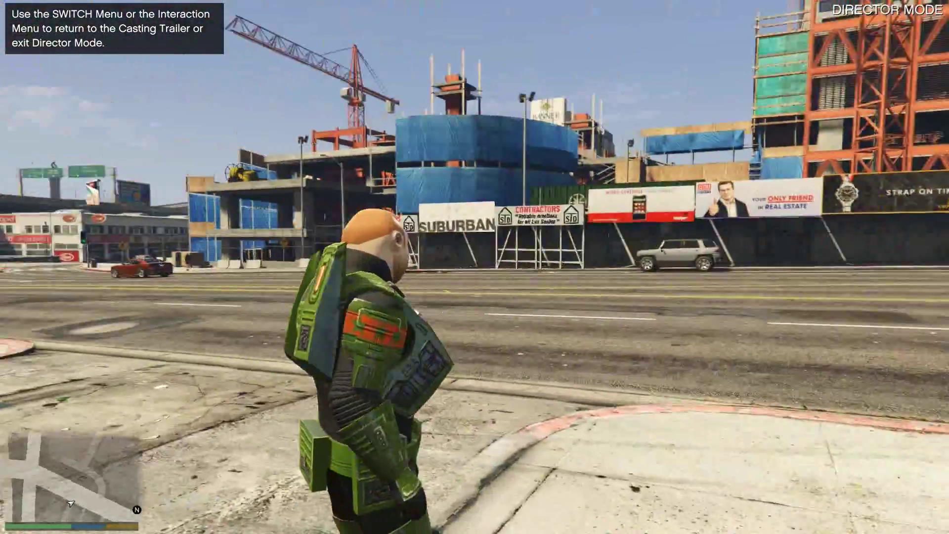
# Step: Walk the Space Ranger briefly along the sidewalk and return to the casting trailer
pyautogui.press('w')
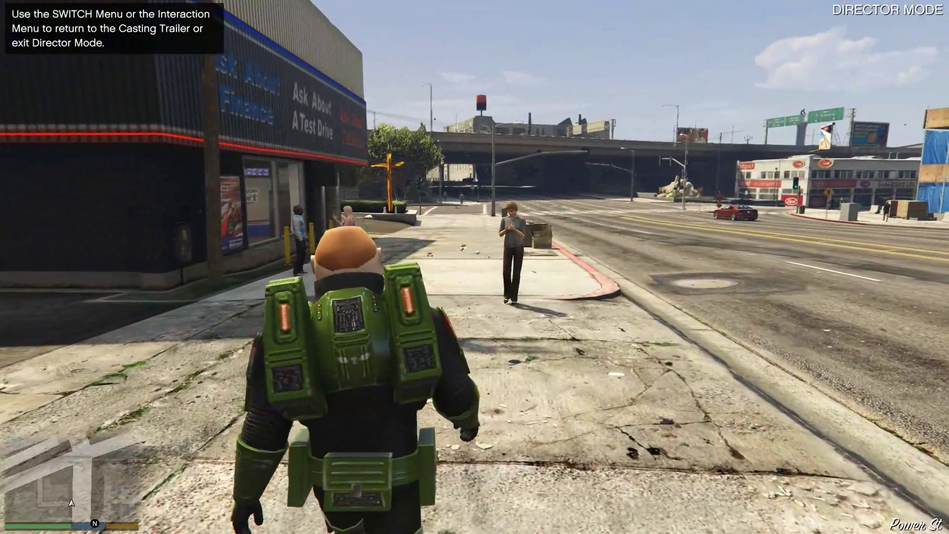
pyautogui.press('m')
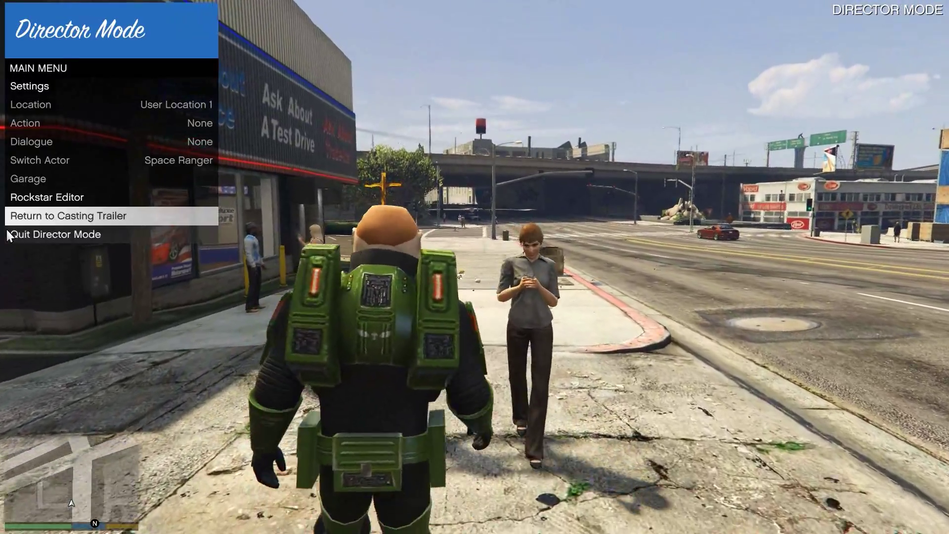
pyautogui.click(7, 217)
pyautogui.press('Return')
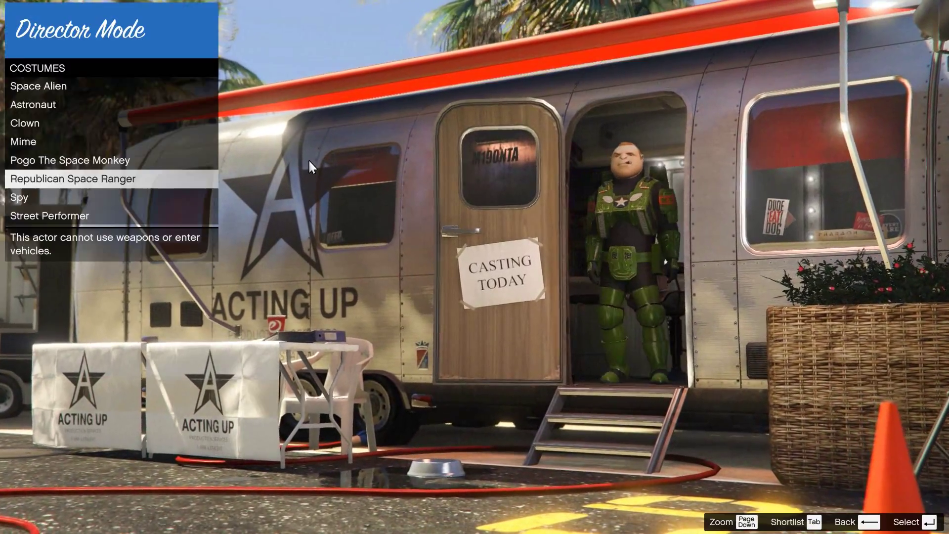
# Step: Leave the costumes and preview several male actors in the Downtown category
pyautogui.press('BackSpace')
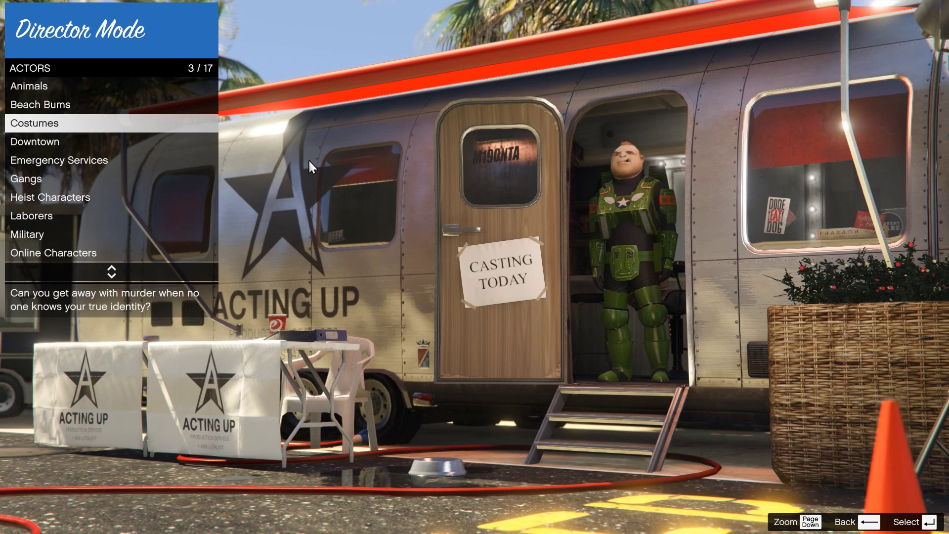
pyautogui.press('Up')
pyautogui.press('Return')
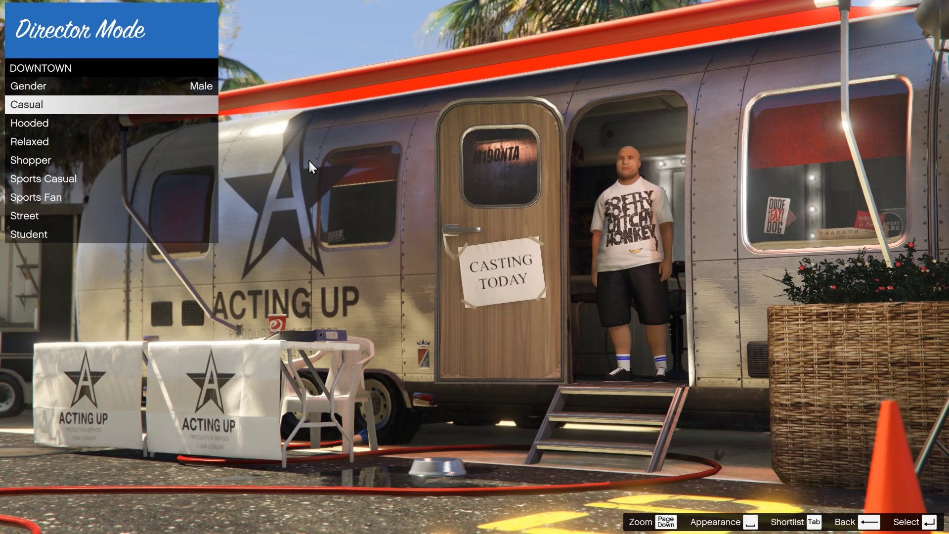
pyautogui.press('Down')
# Step: Look through the actor categories from Downtown past Sports and return to the main casting menu
pyautogui.press('Down')
pyautogui.press('Down')
pyautogui.press('BackSpace')
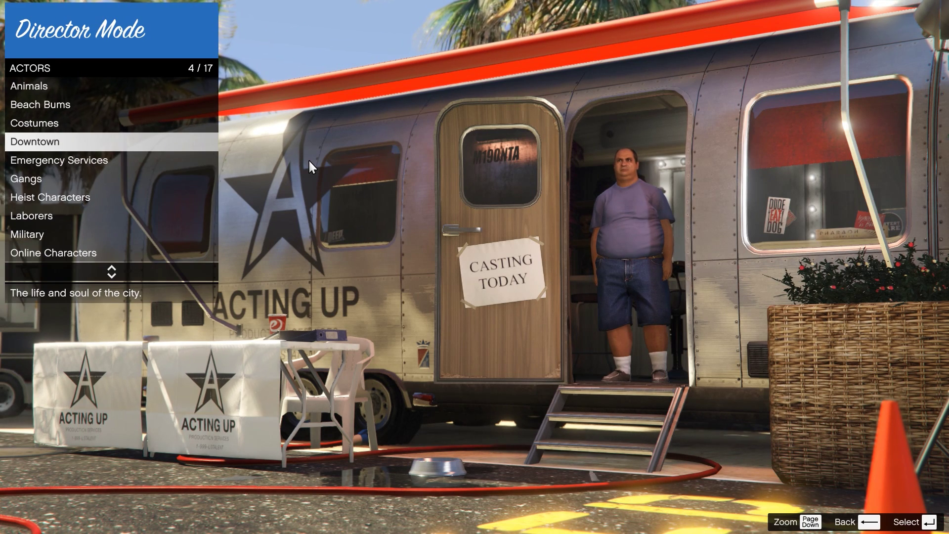
pyautogui.press('Down')
pyautogui.press('Down')
pyautogui.press('Down')
pyautogui.press('Down')
pyautogui.press('Down')
pyautogui.press('Down')
pyautogui.press('Down')
pyautogui.press('Down')
pyautogui.press('Down')
pyautogui.press('Down')
pyautogui.press('Down')
pyautogui.press('Down')
pyautogui.press('Down')
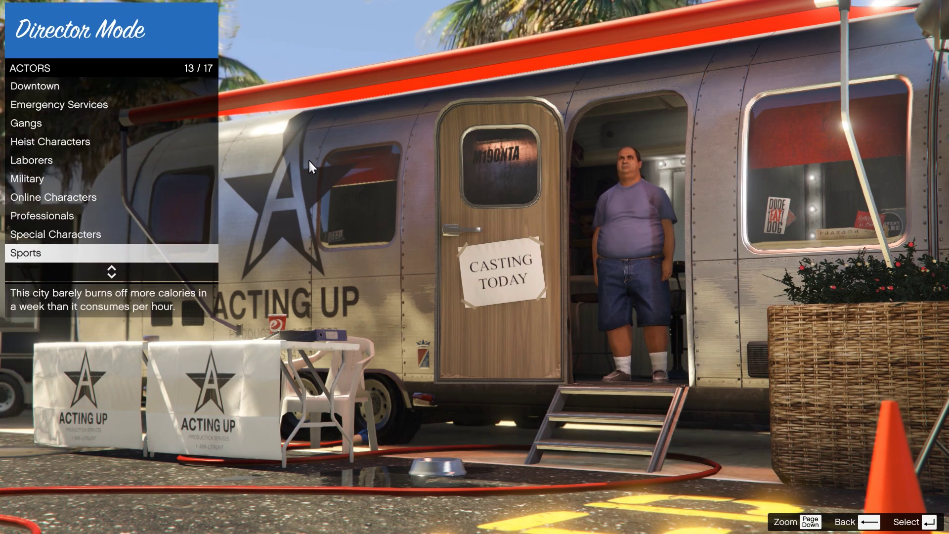
# Step: Reopen the actor list and preview the Costumes actors from Space Alien through Street Performer
pyautogui.press('Down')
pyautogui.press('BackSpace')
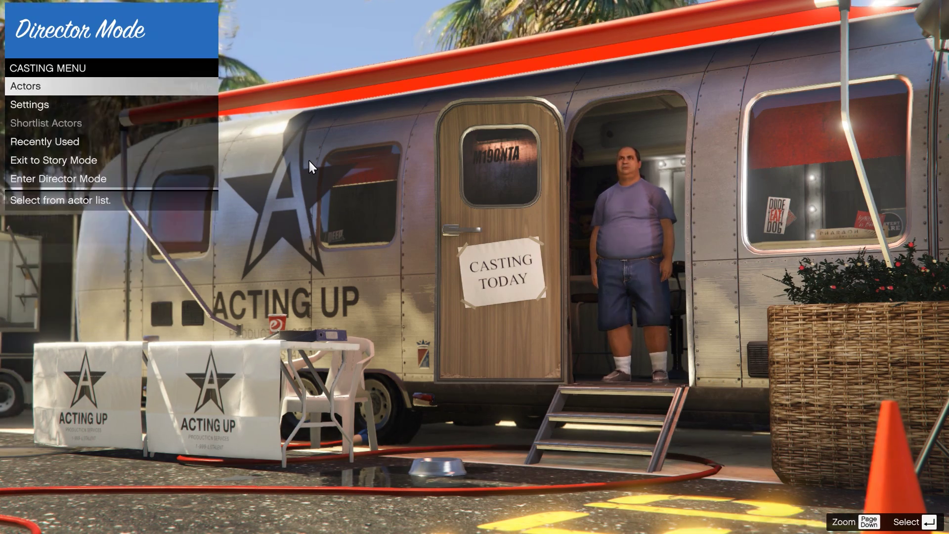
pyautogui.press('Return')
pyautogui.press('Down')
pyautogui.press('Return')
pyautogui.press('Down')
pyautogui.press('Down')
pyautogui.press('Down')
pyautogui.press('BackSpace')
pyautogui.press('Down')
pyautogui.press('Return')
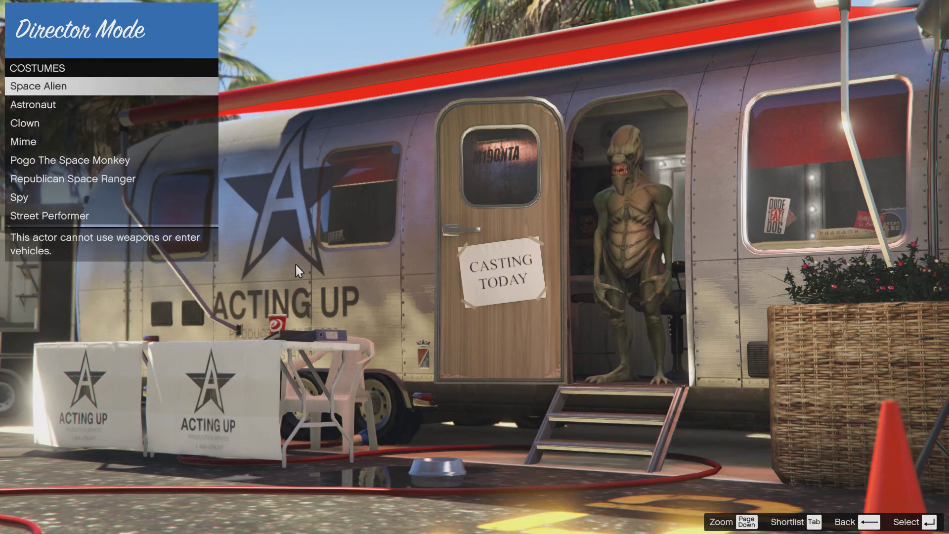
pyautogui.press('Down')
pyautogui.press('Down')
# Step: Switch to the Downtown category and preview its male actors as far as Sports Casual
pyautogui.press('Down')
pyautogui.press('Down')
pyautogui.press('Down')
pyautogui.press('Down')
pyautogui.press('Down')
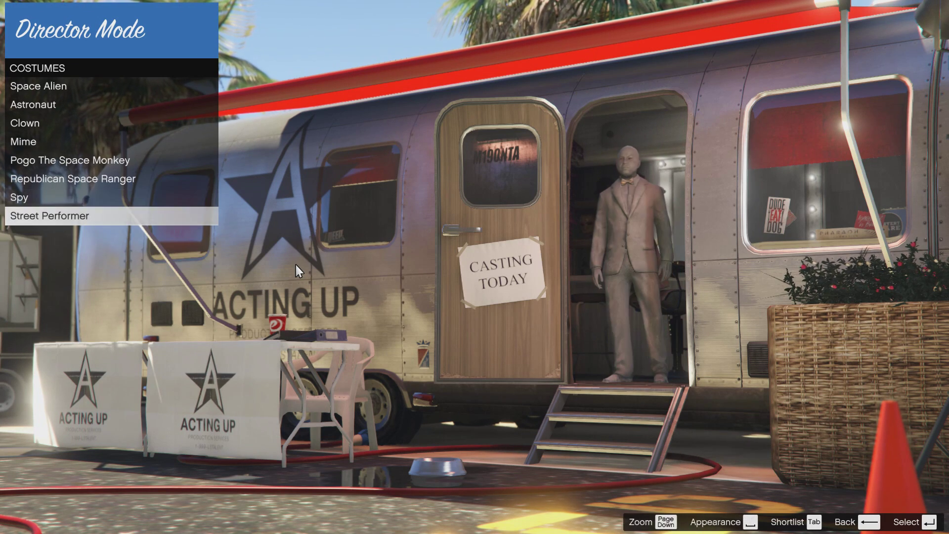
pyautogui.press('BackSpace')
pyautogui.press('Down')
pyautogui.press('Return')
# Step: Switch to the Emergency Services category and preview its male actors through Paramedic
pyautogui.press('Down')
pyautogui.press('Down')
pyautogui.press('Down')
pyautogui.press('Down')
pyautogui.press('Down')
pyautogui.press('Down')
pyautogui.press('Down')
pyautogui.press('Down')
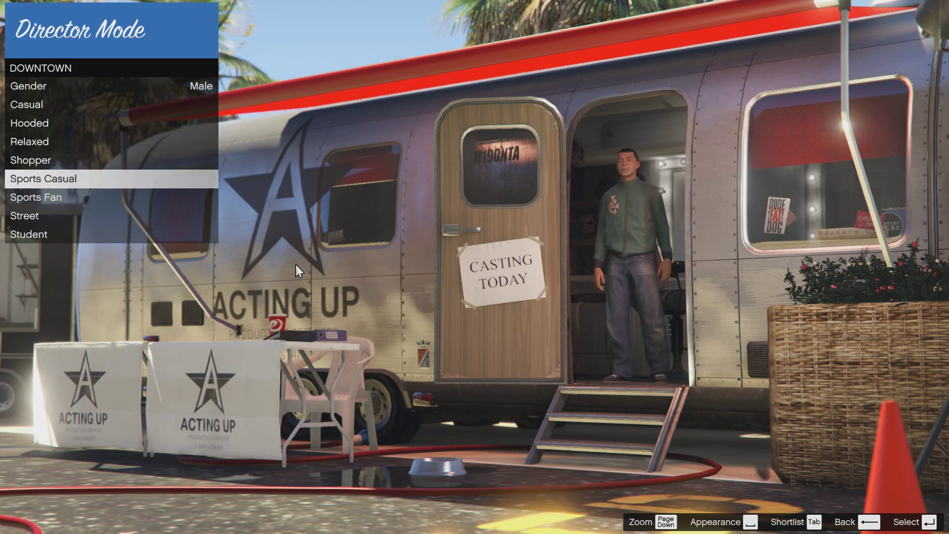
pyautogui.press('BackSpace')
pyautogui.press('Down')
pyautogui.press('Return')
pyautogui.press('Down')
pyautogui.press('Down')
pyautogui.press('Down')
pyautogui.press('Down')
pyautogui.press('Down')
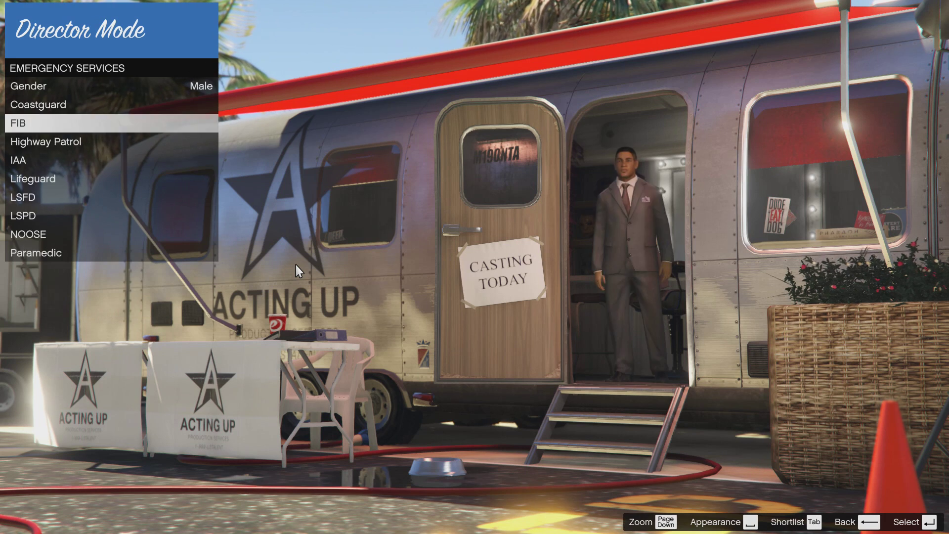
# Step: Switch to the Gangs category and preview its actors from Azteca past Epsilonist Thesis
pyautogui.press('Down')
pyautogui.press('Down')
pyautogui.press('Down')
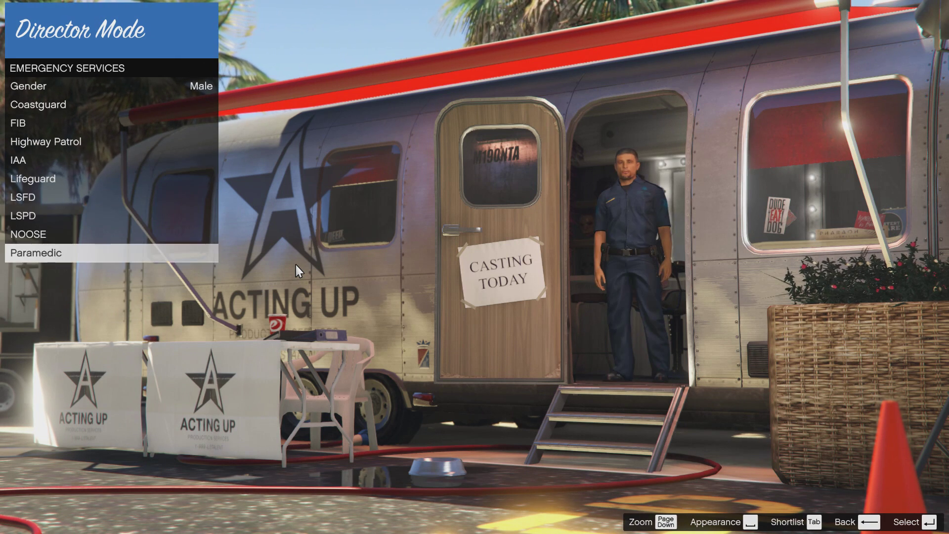
pyautogui.press('BackSpace')
pyautogui.press('Down')
pyautogui.press('Return')
pyautogui.press('Down')
pyautogui.press('Down')
pyautogui.press('Down')
pyautogui.press('Down')
pyautogui.press('Down')
pyautogui.press('Down')
pyautogui.press('Down')
pyautogui.press('Down')
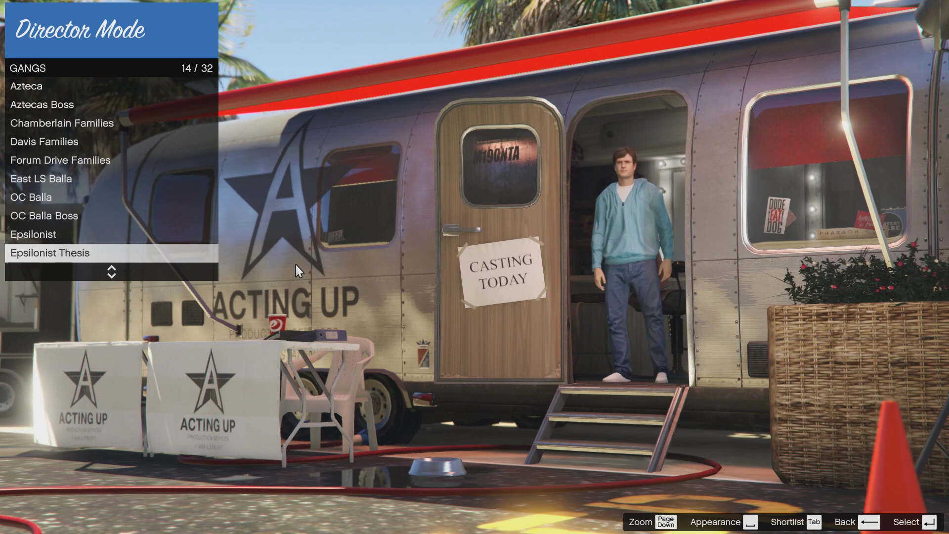
pyautogui.press('Down')
pyautogui.press('Down')
# Step: Open the Heist Characters category briefly and return to the list of actor categories
pyautogui.press('BackSpace')
pyautogui.press('Down')
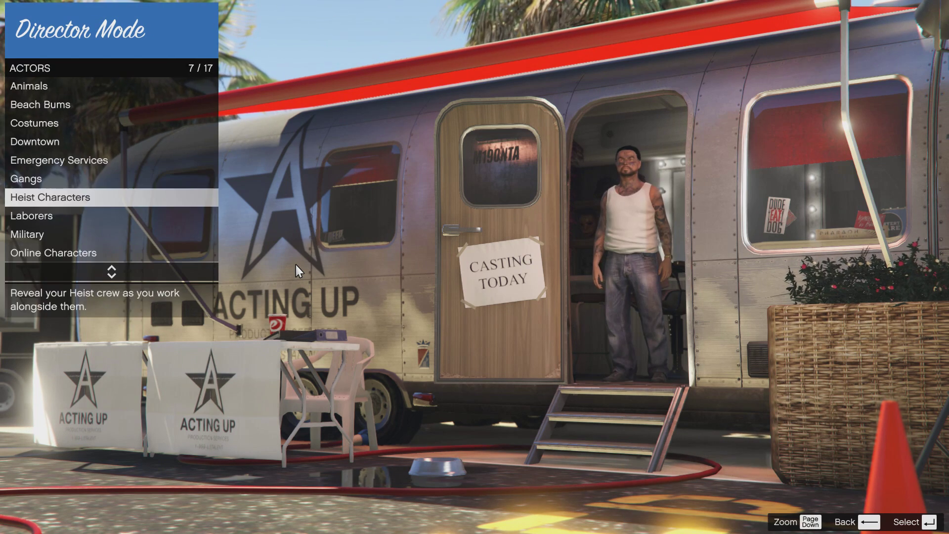
pyautogui.press('Return')
pyautogui.press('BackSpace')
# Step: Open the Laborers category, preview its male actors past Handyman, and return to the main casting menu
pyautogui.press('Down')
pyautogui.press('Return')
pyautogui.press('Down')
pyautogui.press('Down')
pyautogui.press('Down')
pyautogui.press('Down')
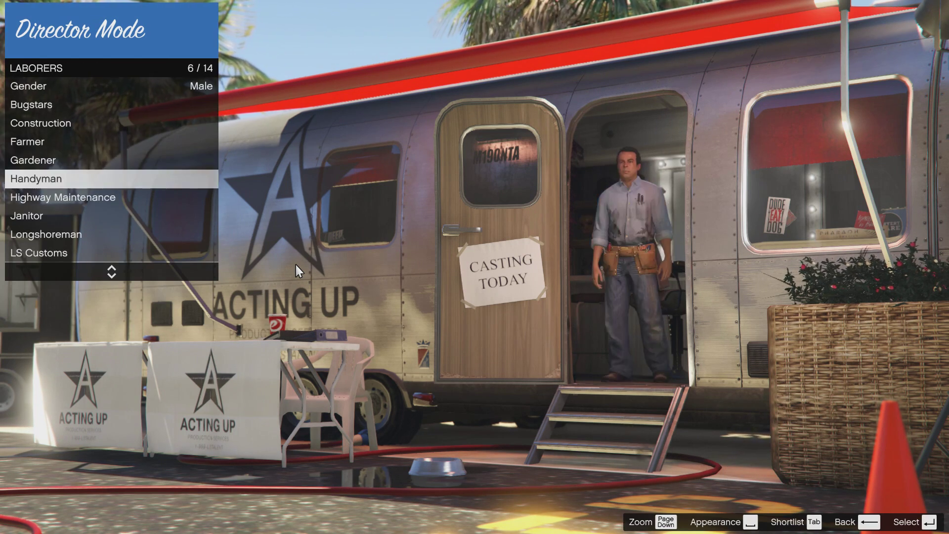
# Step: Open the Director Mode settings, cycle through the times of day, and set Time of Day to Midday
pyautogui.press('Down')
pyautogui.press('Down')
pyautogui.press('BackSpace')
pyautogui.press('BackSpace')
pyautogui.press('Down')
pyautogui.press('Return')
pyautogui.press('Right')
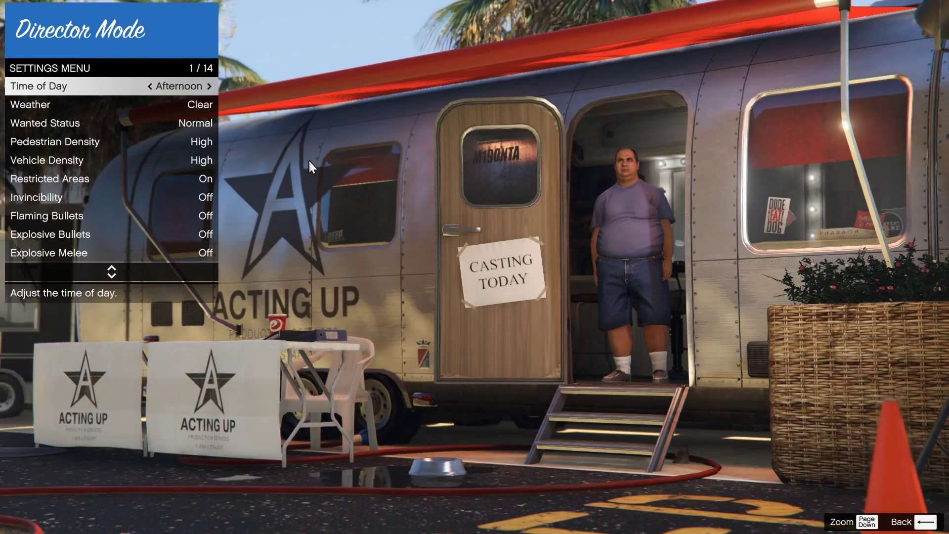
pyautogui.press('Right')
pyautogui.press('Right')
pyautogui.press('Right')
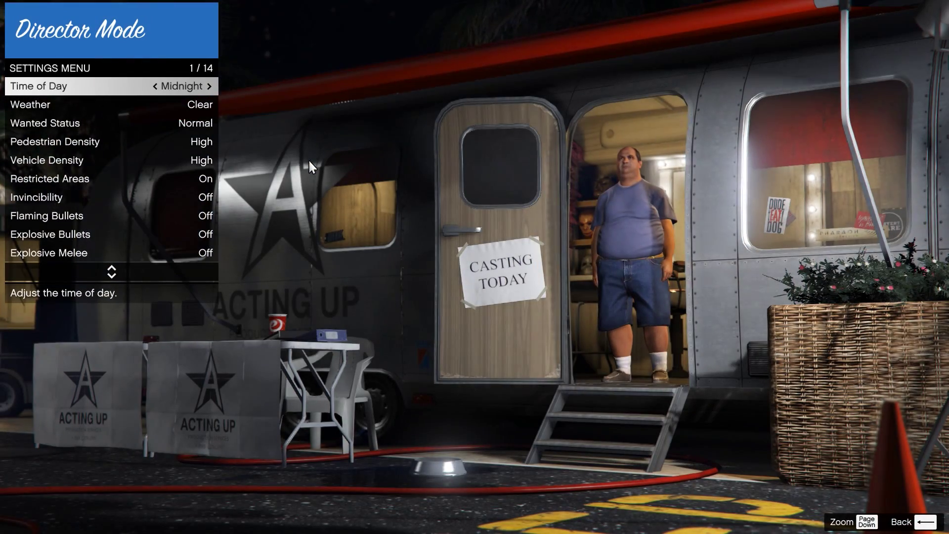
pyautogui.press('Right')
# Step: Cycle through the weather types and set Weather to Xmas
pyautogui.press('Right')
pyautogui.press('Right')
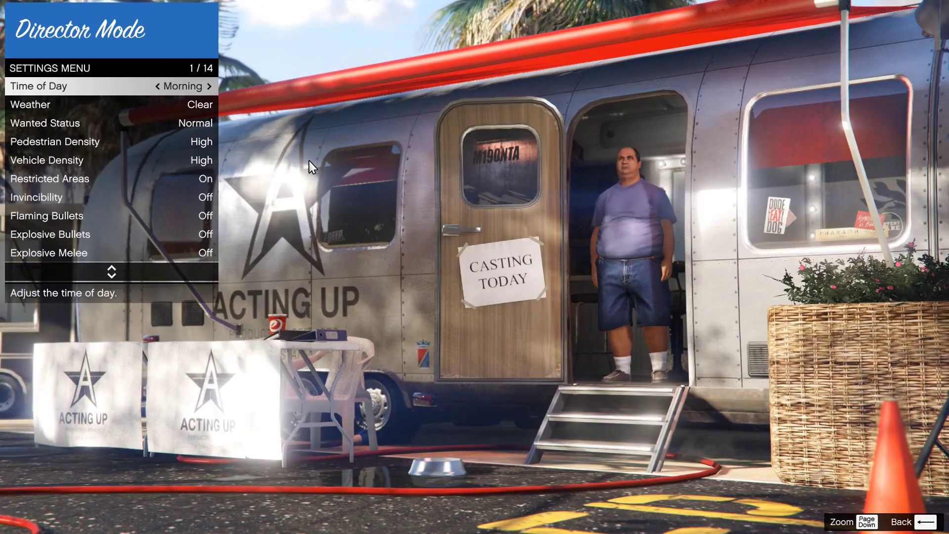
pyautogui.press('Right')
pyautogui.press('Down')
pyautogui.press('Right')
pyautogui.press('Right')
pyautogui.press('Right')
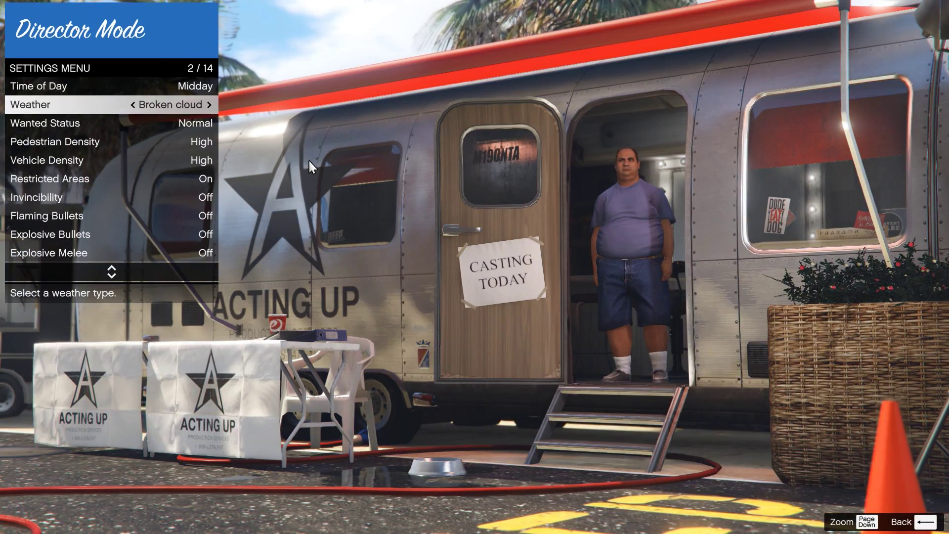
pyautogui.press('Right')
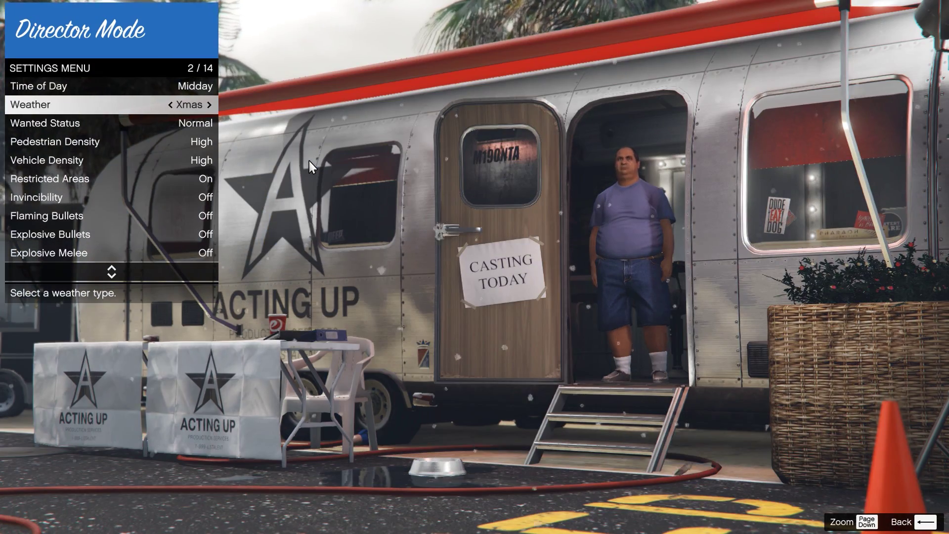
# Step: Cycle through the wanted levels and set Wanted Status to Disabled
pyautogui.press('Right')
pyautogui.press('Down')
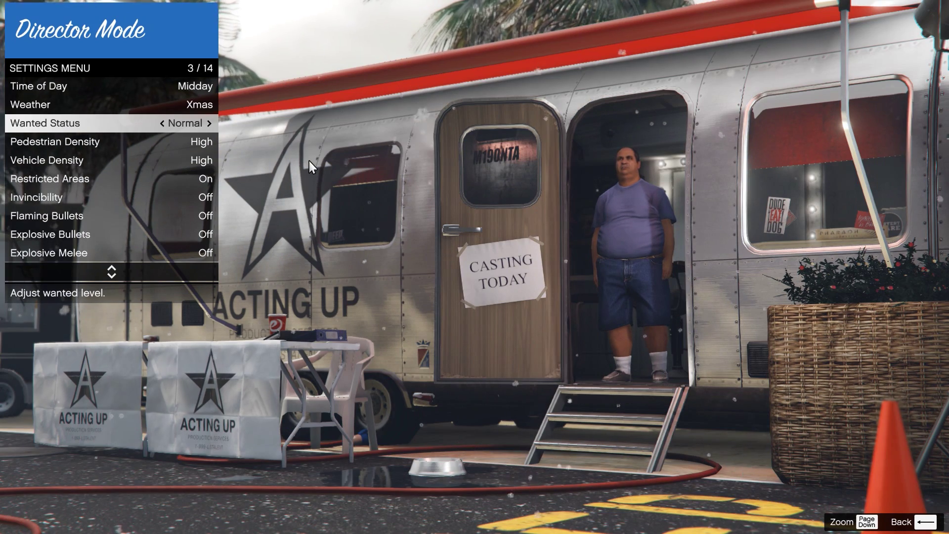
pyautogui.press('Right')
# Step: Try a different Pedestrian Density option and restore it to High
pyautogui.press('Right')
pyautogui.press('Right')
pyautogui.press('Right')
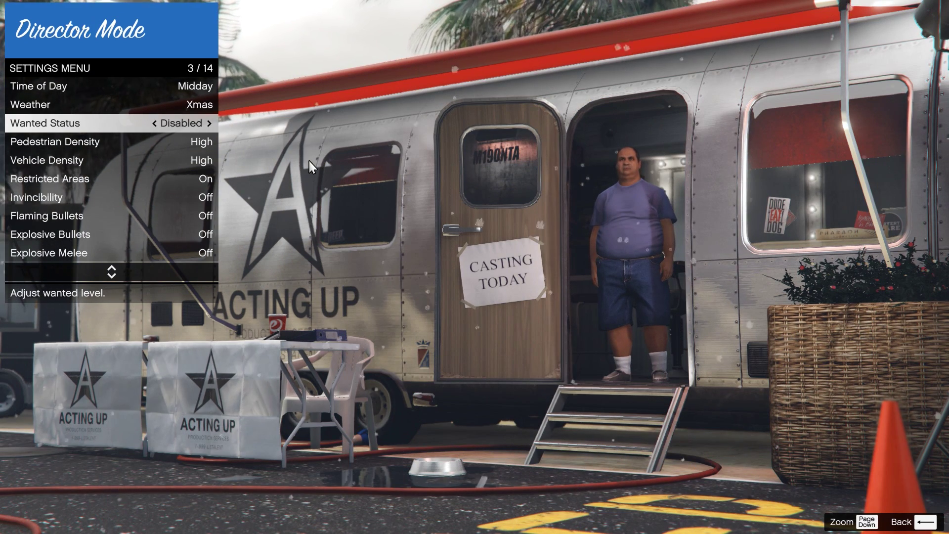
pyautogui.press('Down')
# Step: Turn Invincibility on, leaving the vehicle density and restricted area settings as they are
pyautogui.press('Right')
pyautogui.press('Left')
pyautogui.press('Down')
pyautogui.press('Down')
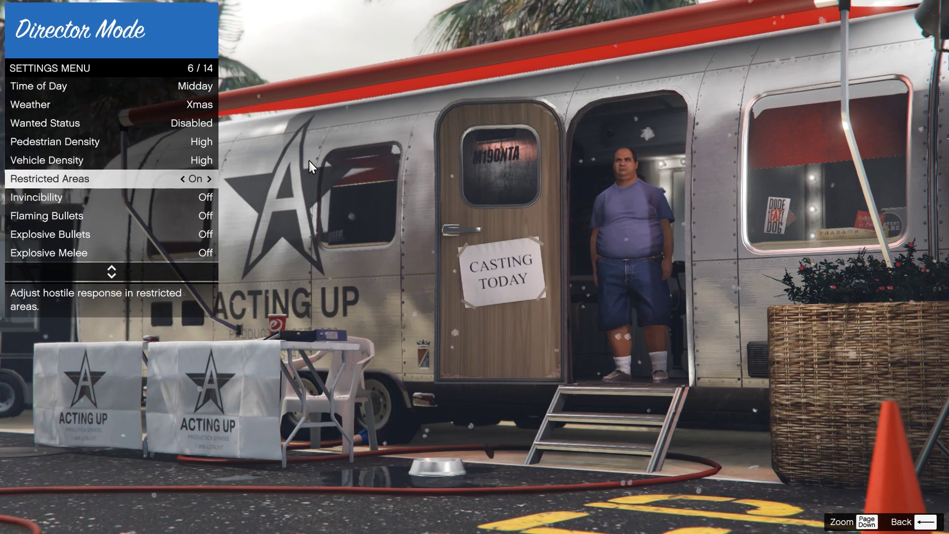
# Step: Look through the remaining settings from Flaming Bullets to Slidey Cars and return to the casting menu
pyautogui.press('Down')
pyautogui.press('Right')
pyautogui.press('Down')
pyautogui.press('Down')
pyautogui.press('Down')
pyautogui.press('Down')
pyautogui.press('Down')
pyautogui.press('Down')
pyautogui.press('Down')
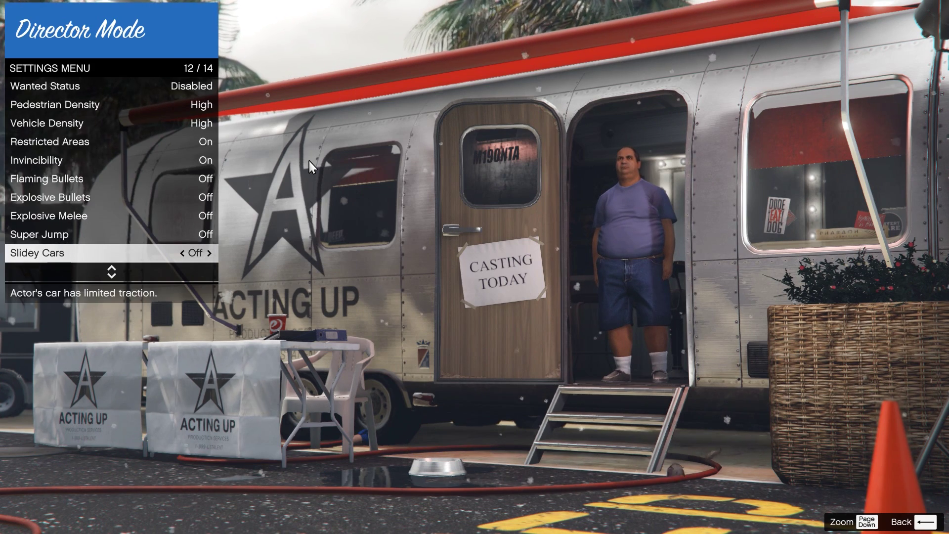
pyautogui.press('BackSpace')
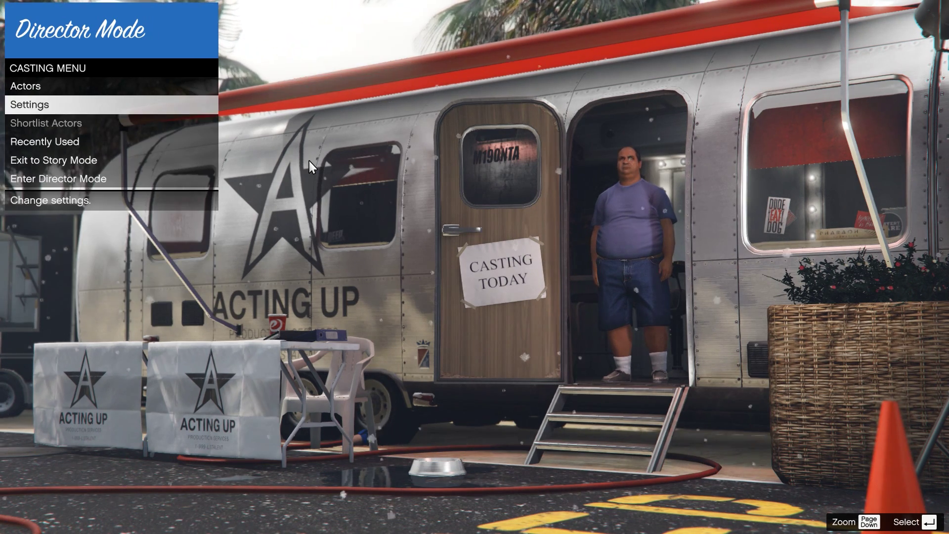
# Step: Open the recently used actors and preview Republican Space Ranger, Alamo and Sunbather before returning to the casting menu
pyautogui.press('Down')
pyautogui.press('Down')
pyautogui.press('Return')
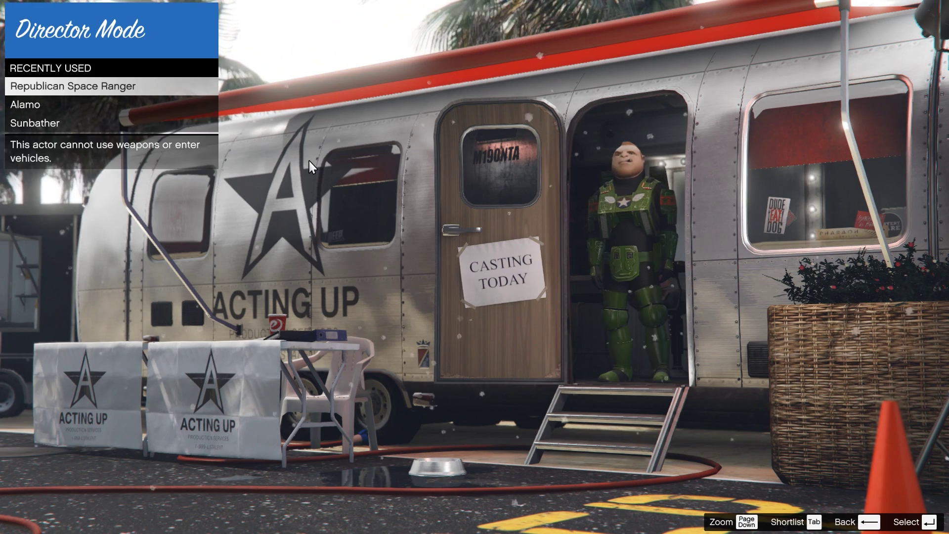
pyautogui.press('Down')
pyautogui.press('Down')
pyautogui.press('BackSpace')
pyautogui.press('Down')
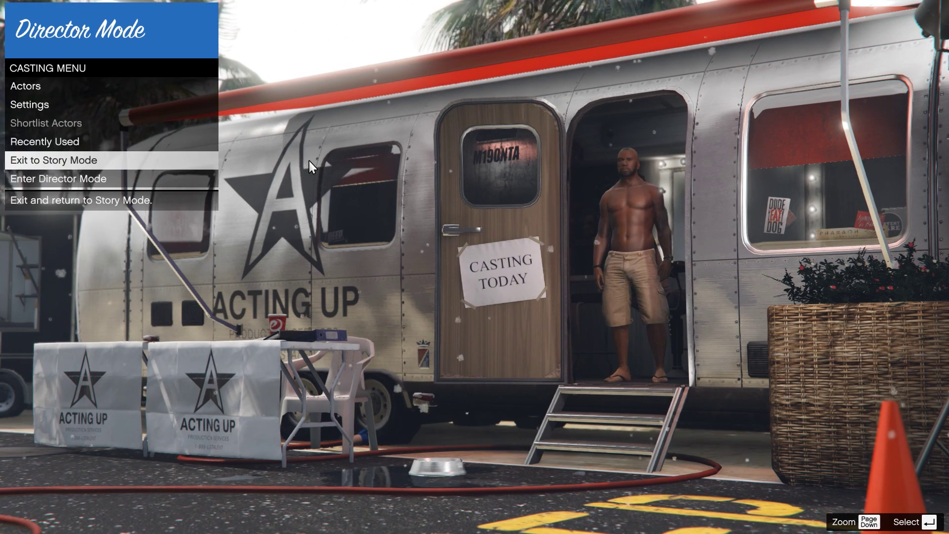
pyautogui.press('Down')
pyautogui.press('Down')
pyautogui.press('Return')
pyautogui.press('BackSpace')
# Step: Choose Republican Space Ranger from the recently used actors and enter Director Mode with it
pyautogui.press('Down')
pyautogui.press('Down')
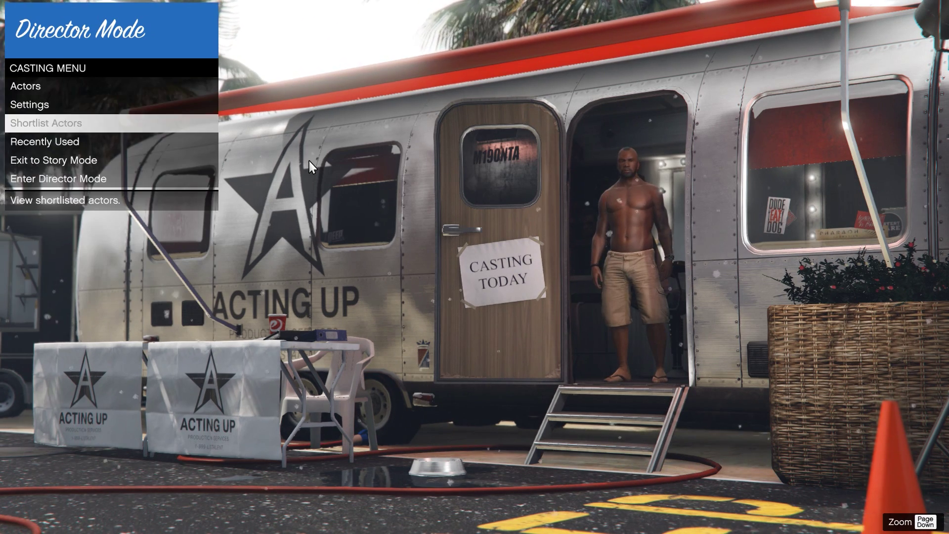
pyautogui.press('Down')
pyautogui.press('Return')
pyautogui.press('Return')
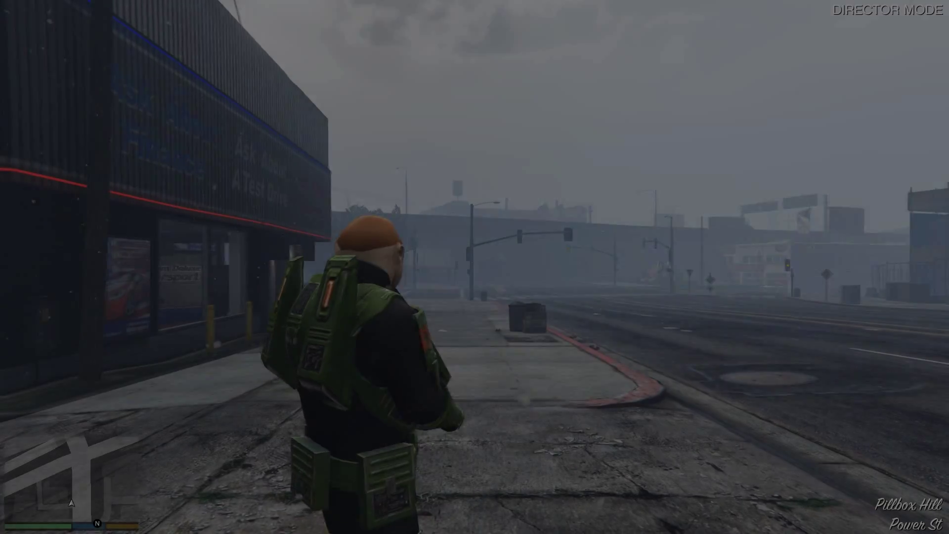
# Step: Walk the Republican Space Ranger along the sidewalk past the car dealership, viewing the actor from front and back
pyautogui.press('w')
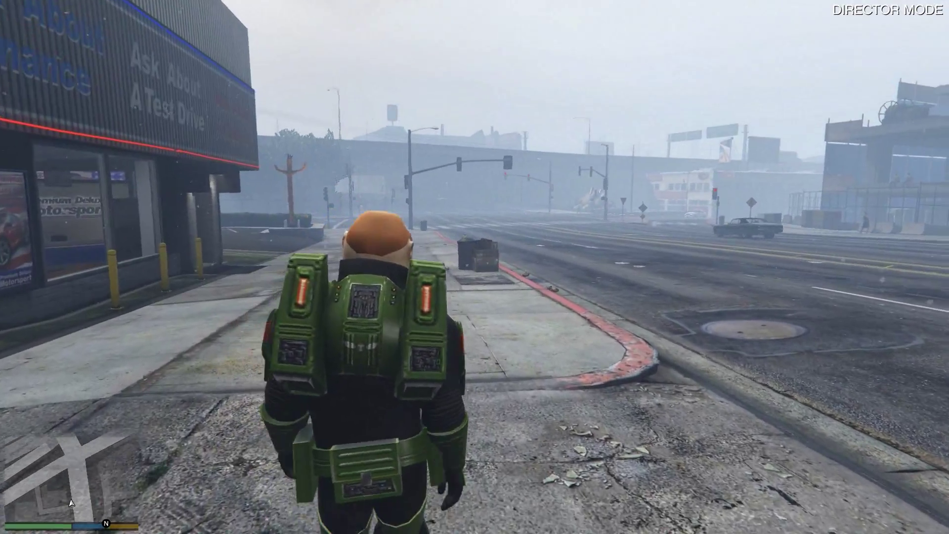
pyautogui.press('m')
pyautogui.press('m')
pyautogui.press('w')
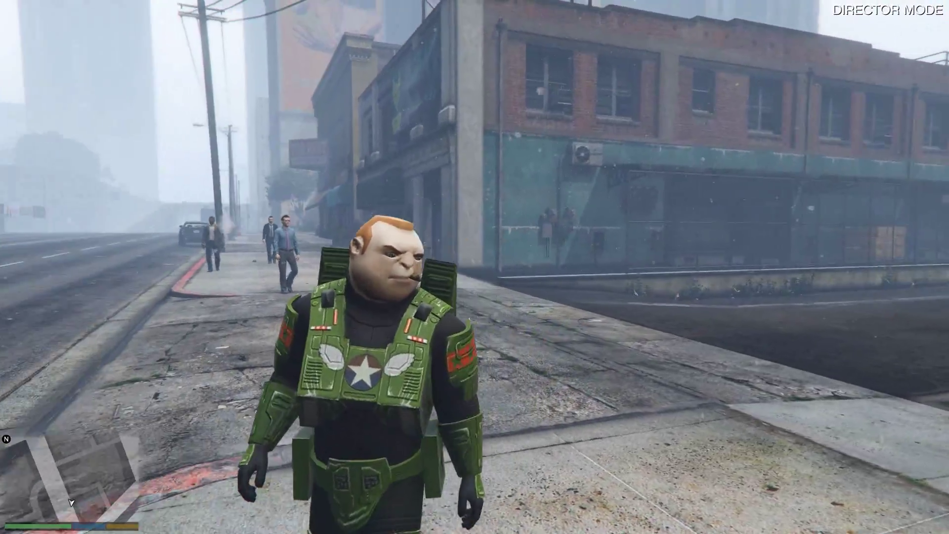
pyautogui.press('w')
# Step: Save the captured gameplay as a clip while walking on along the sidewalk
pyautogui.press('w')
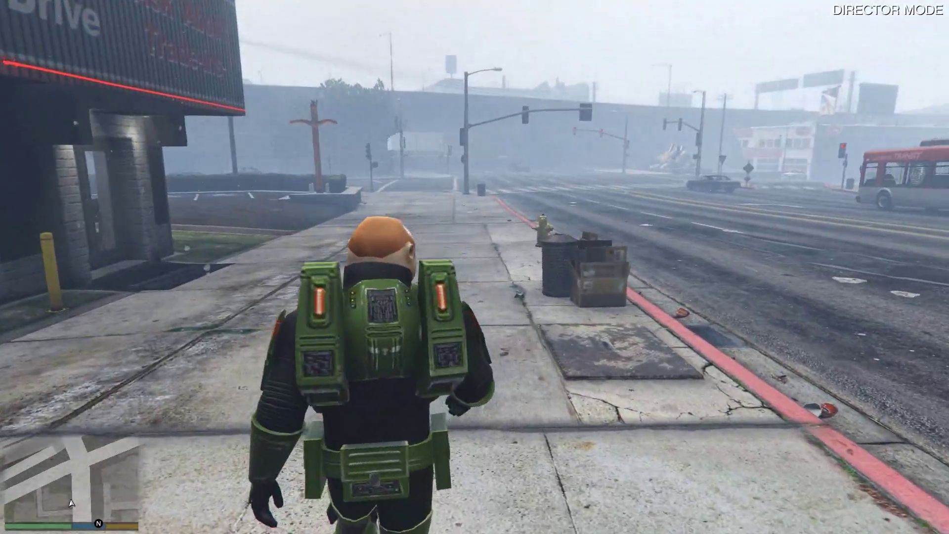
pyautogui.press('w')
pyautogui.press('F1')
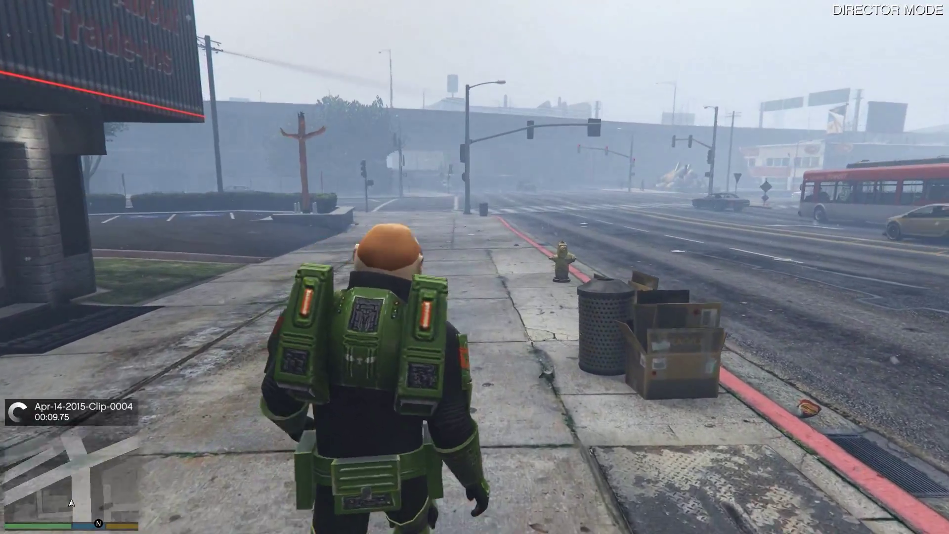
# Step: Bring up the recording options and turn off Action Replay while walking forward
pyautogui.press('w')
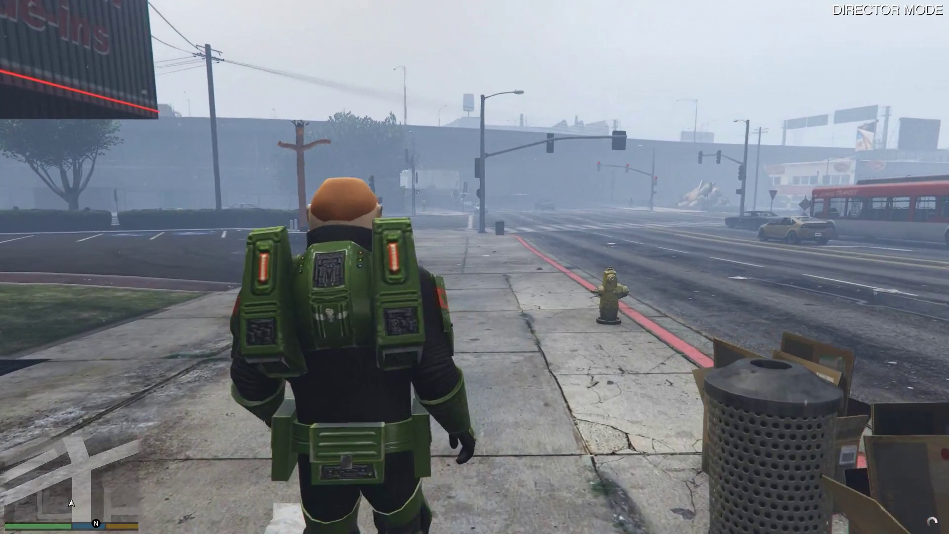
pyautogui.press('alt')
pyautogui.press('w')
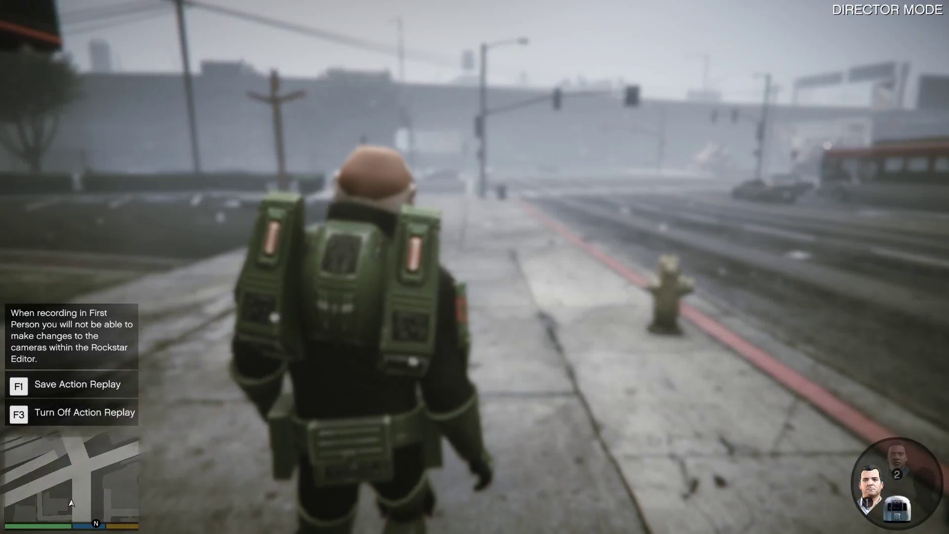
pyautogui.hotkey('alt', 'F2')
# Step: Walk the actor toward the intersection and start recording a new clip
pyautogui.press('w')
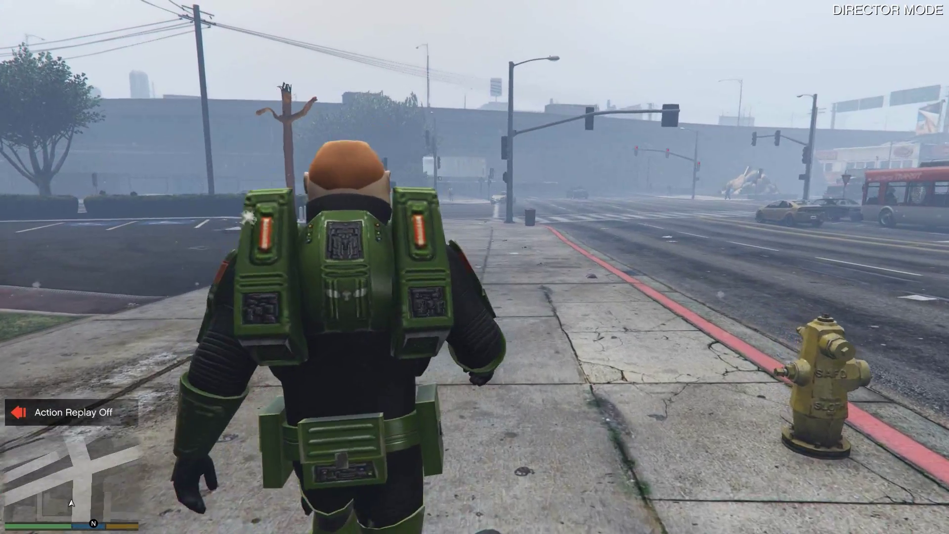
pyautogui.press('w')
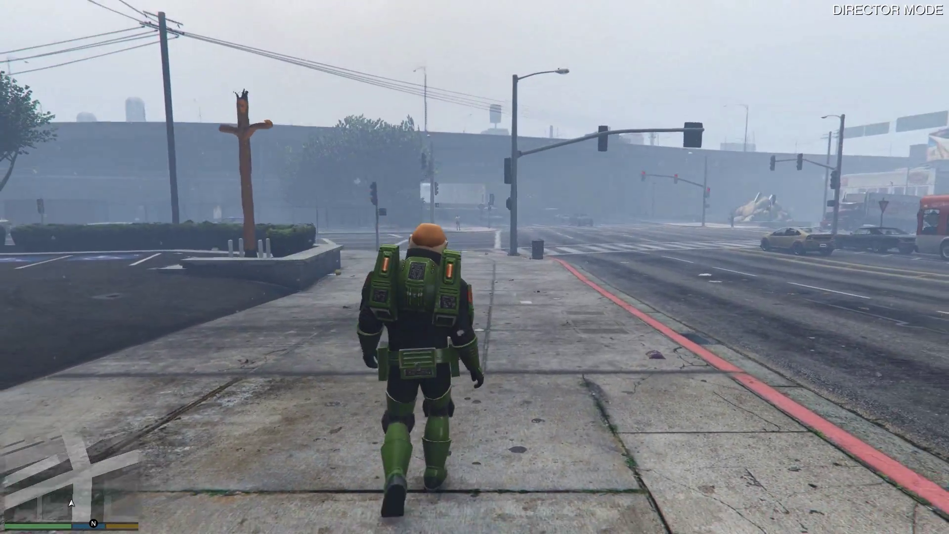
pyautogui.press('w')
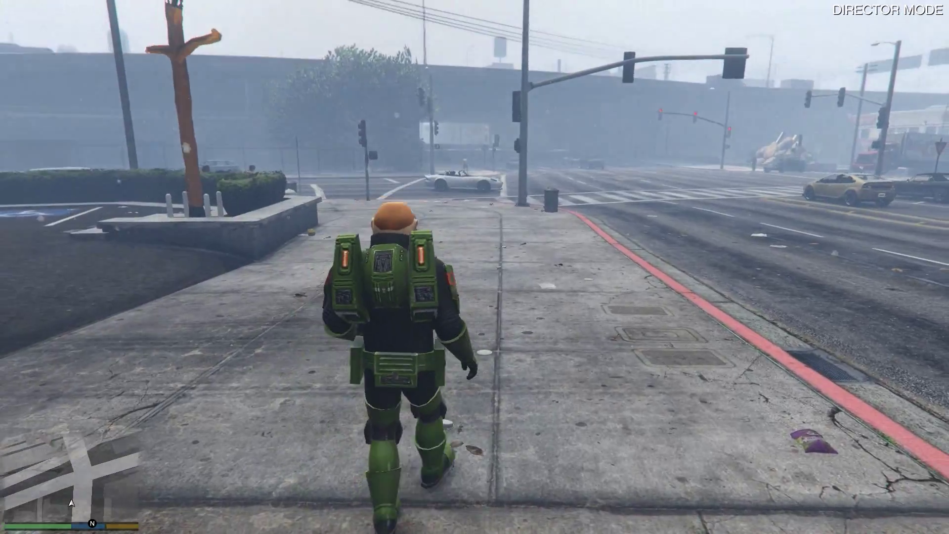
pyautogui.press('w')
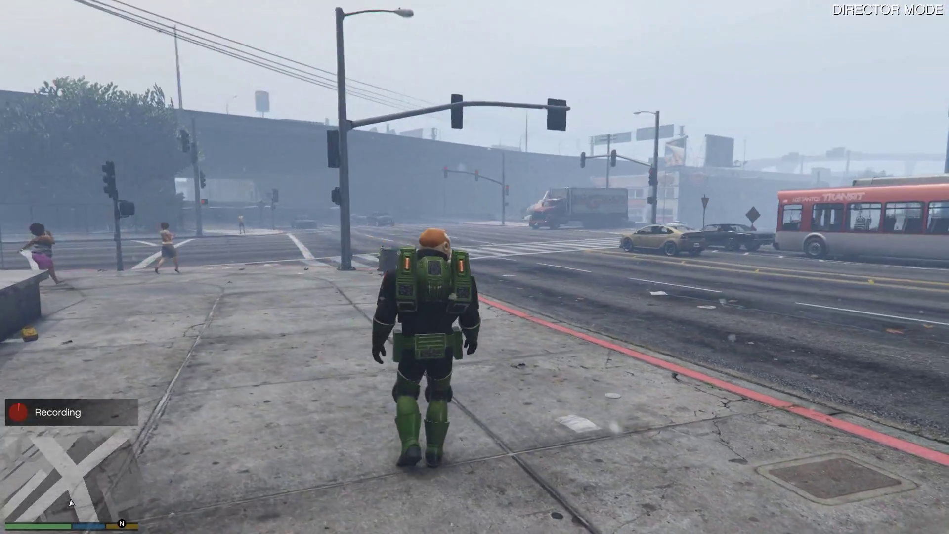
# Step: Record the actor walking to the street corner and knocking down a pedestrian beside the crosswalk
pyautogui.press('w')
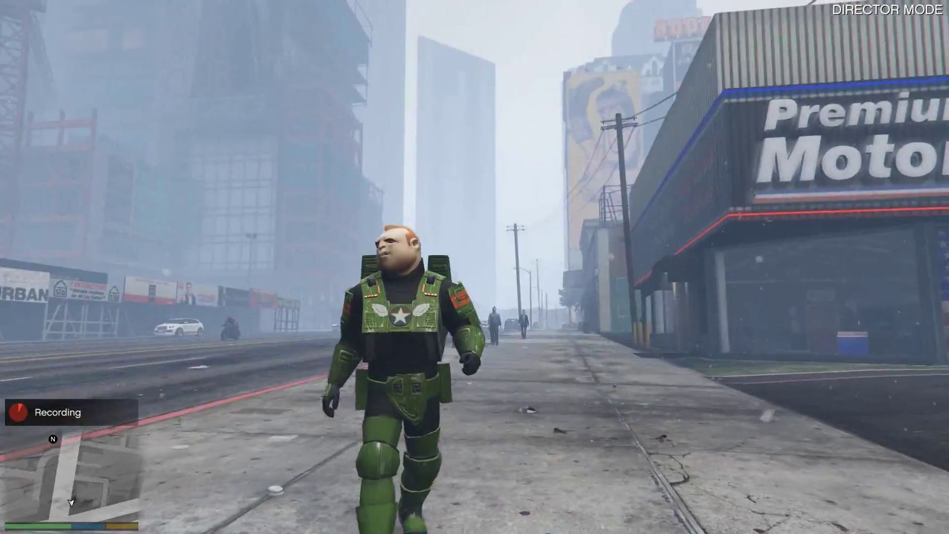
pyautogui.press('w')
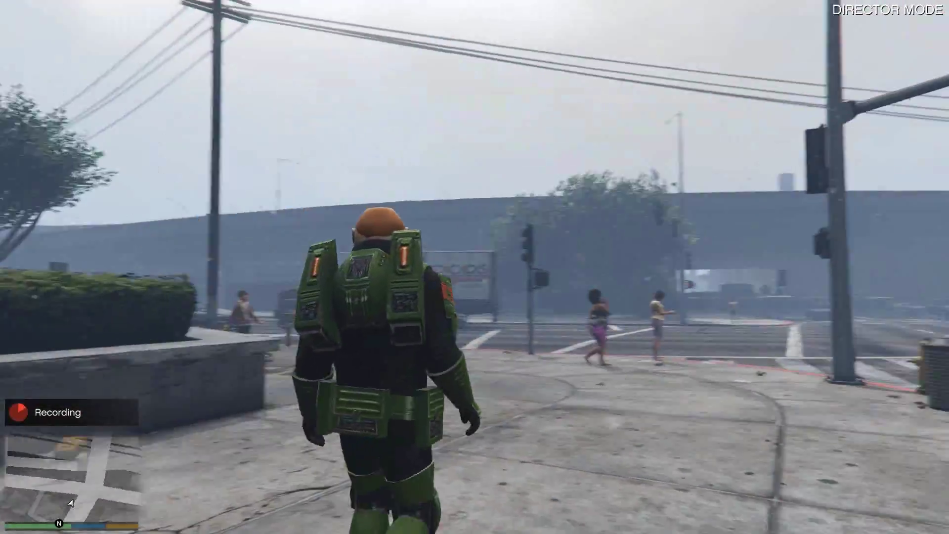
pyautogui.press('w')
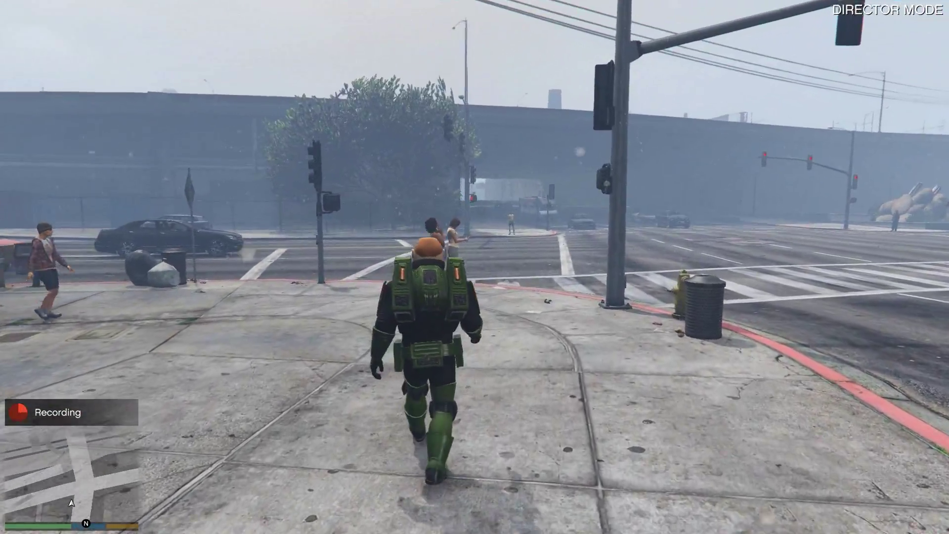
pyautogui.press('w')
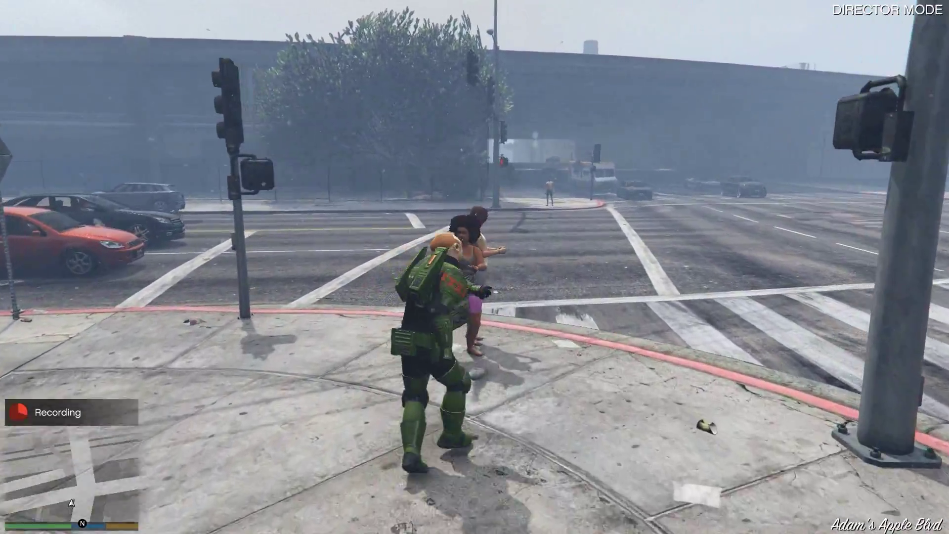
pyautogui.press('w')
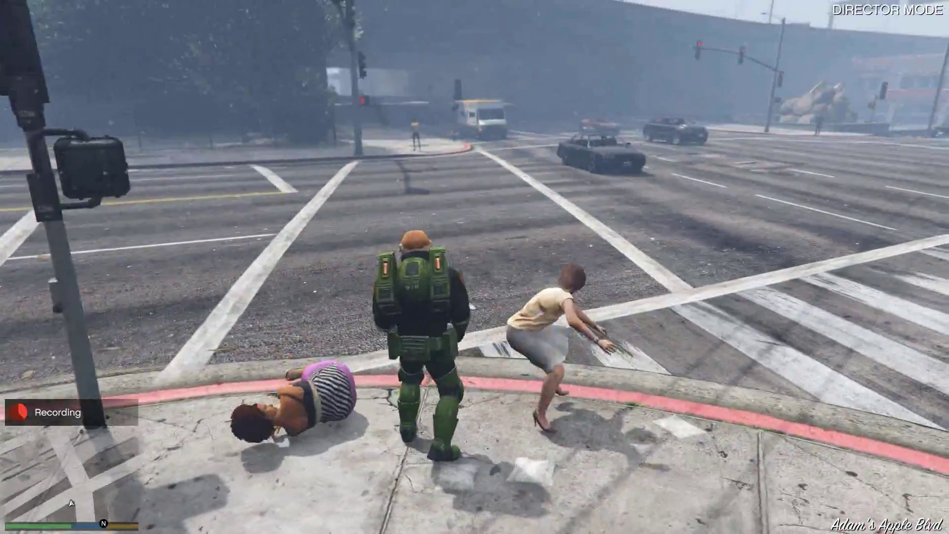
# Step: Record the actor running along the sidewalk and knocking down pedestrians near the trash can
pyautogui.press('a')
pyautogui.press('w')
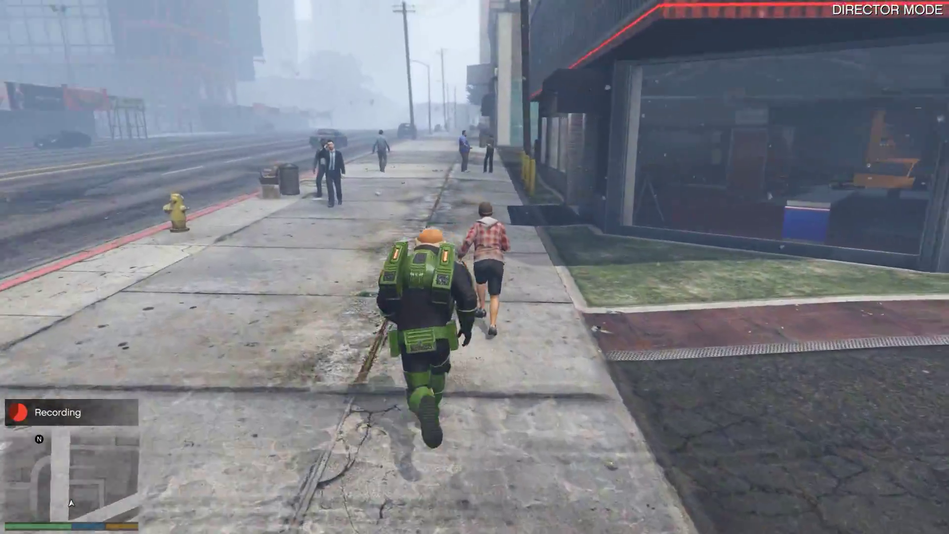
pyautogui.press('w')
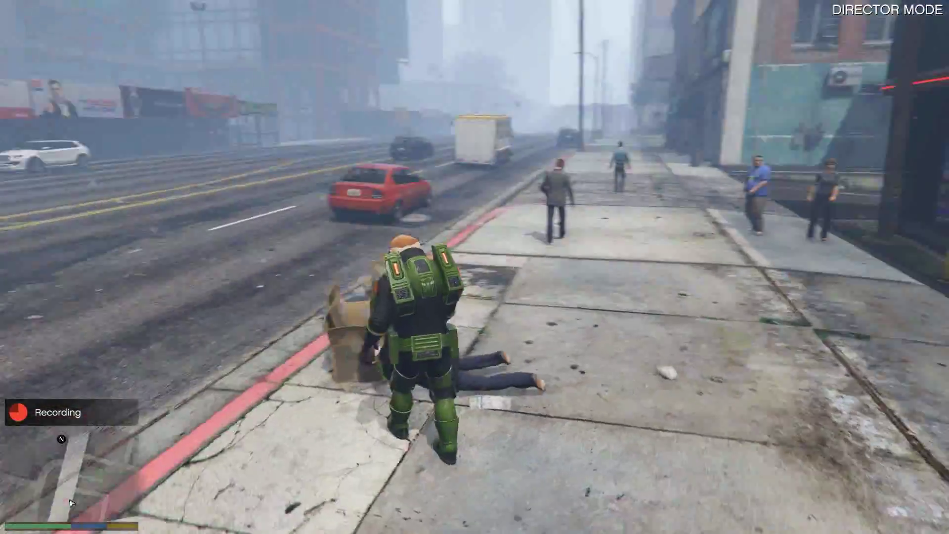
pyautogui.press('r')
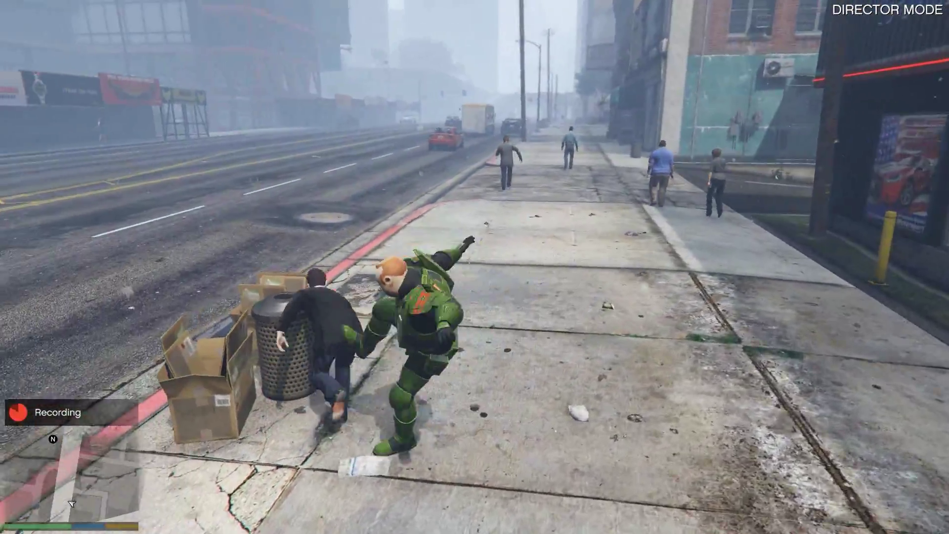
pyautogui.press('w')
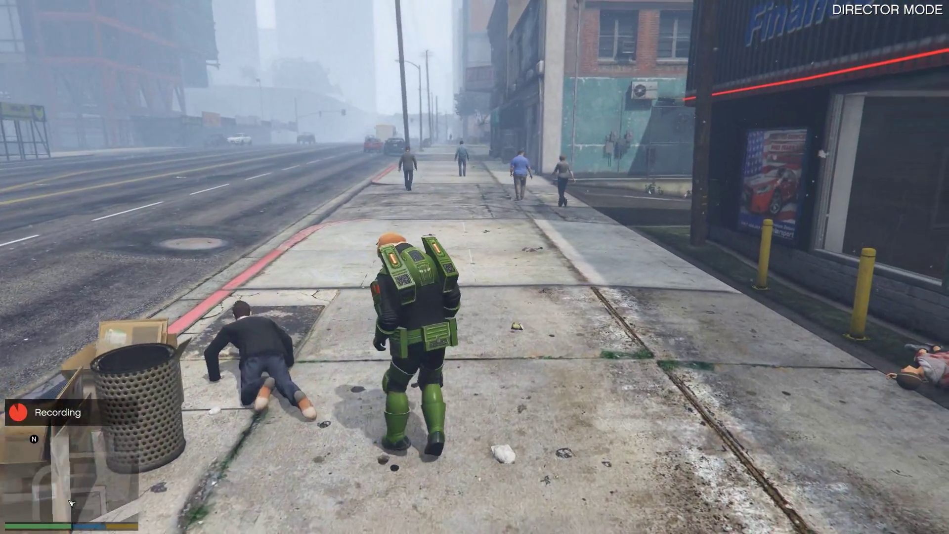
# Step: Stop the recording and keep walking the actor along the sidewalk
pyautogui.press('w')
pyautogui.press('F1')
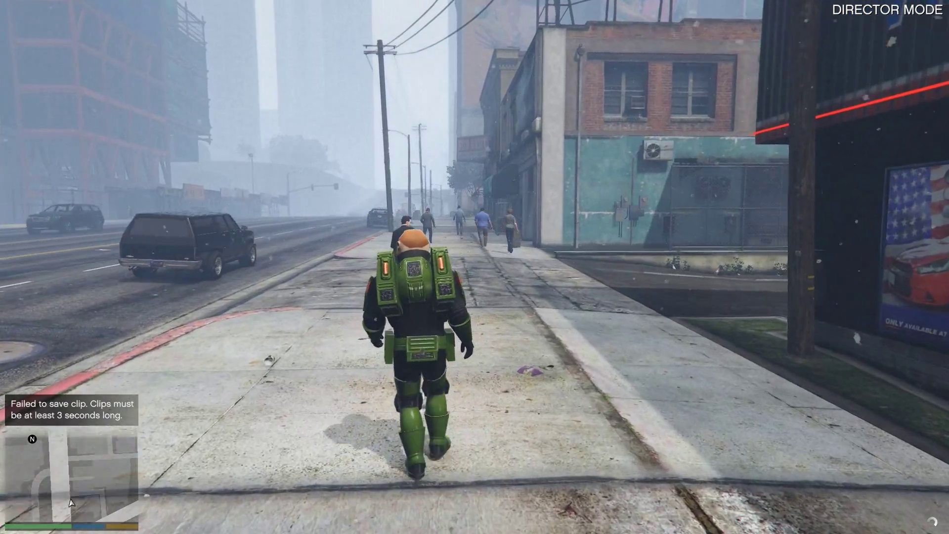
pyautogui.press('w')
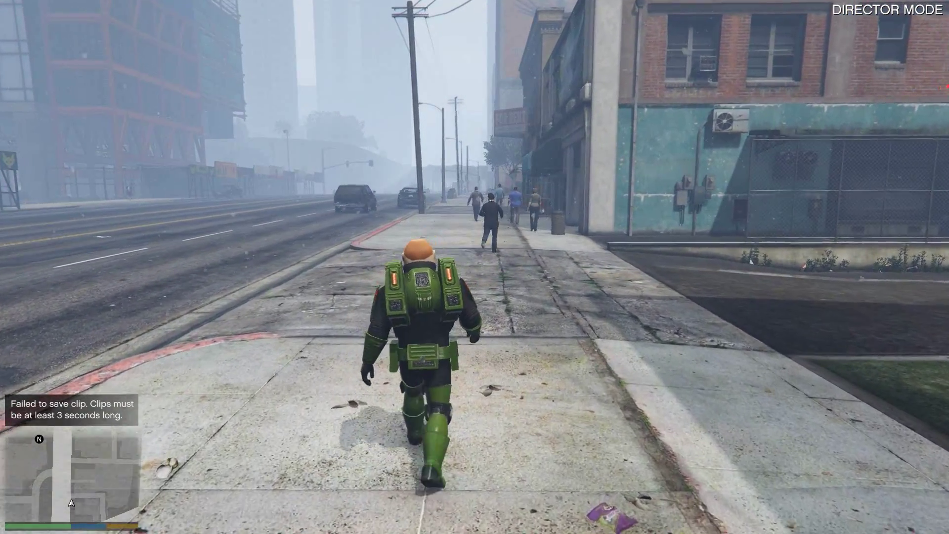
pyautogui.press('w')
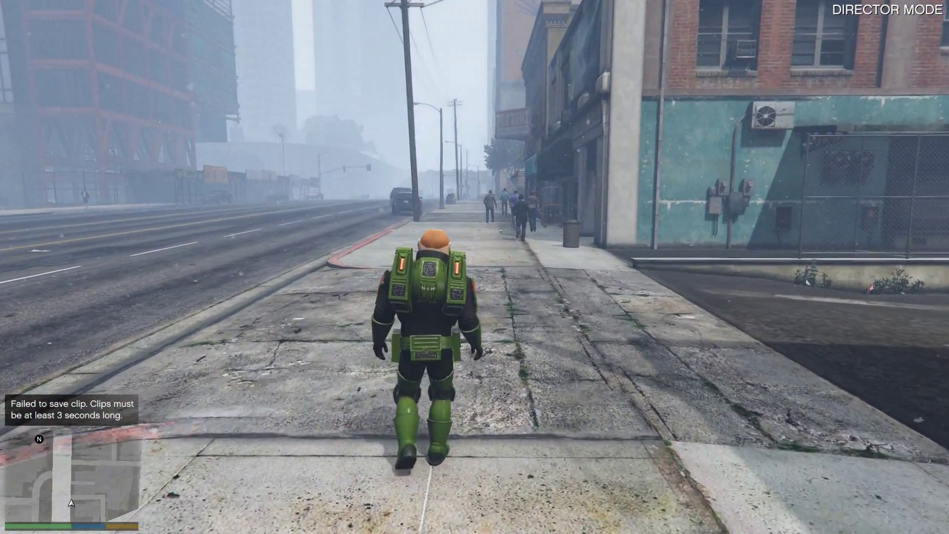
pyautogui.press('w')
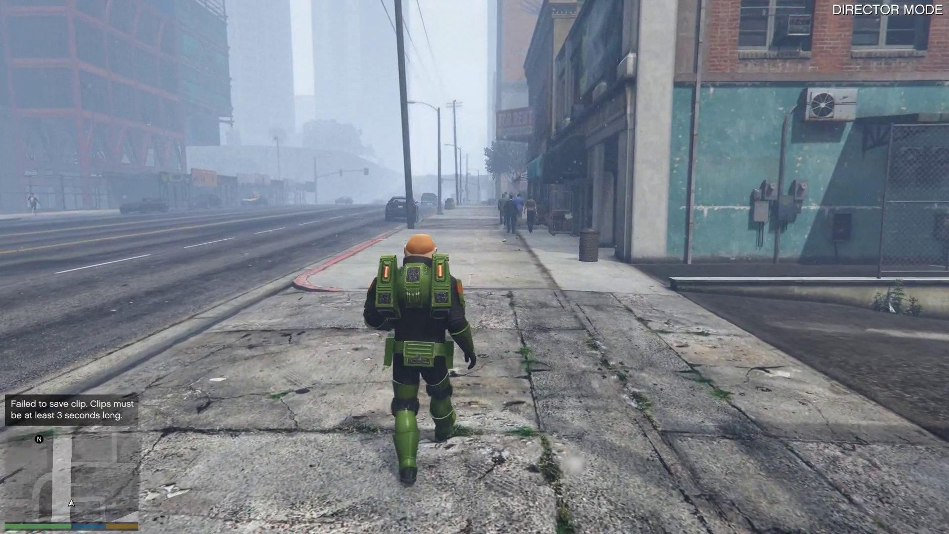
# Step: Walk the actor around the fenced yard at the Radio Telescope Array location
pyautogui.press('alt')
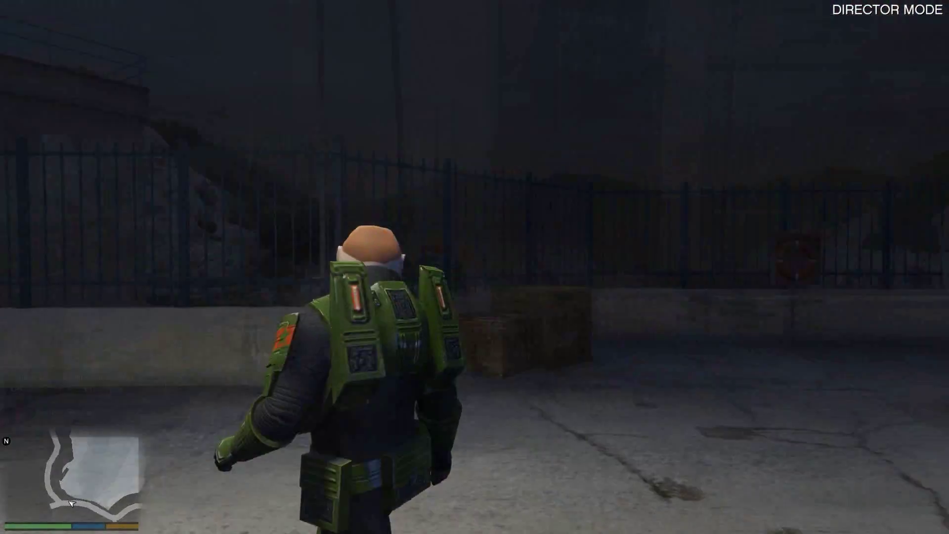
pyautogui.press('w')
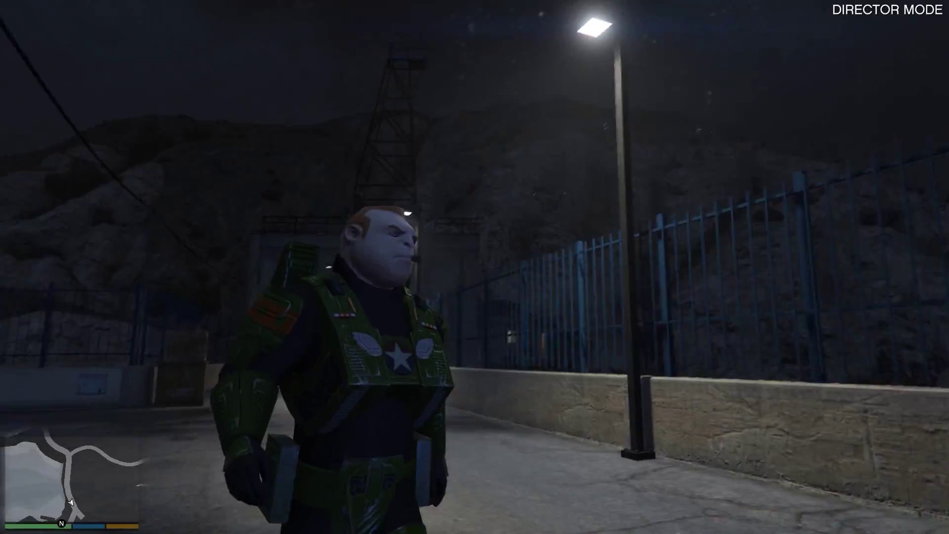
pyautogui.press('w')
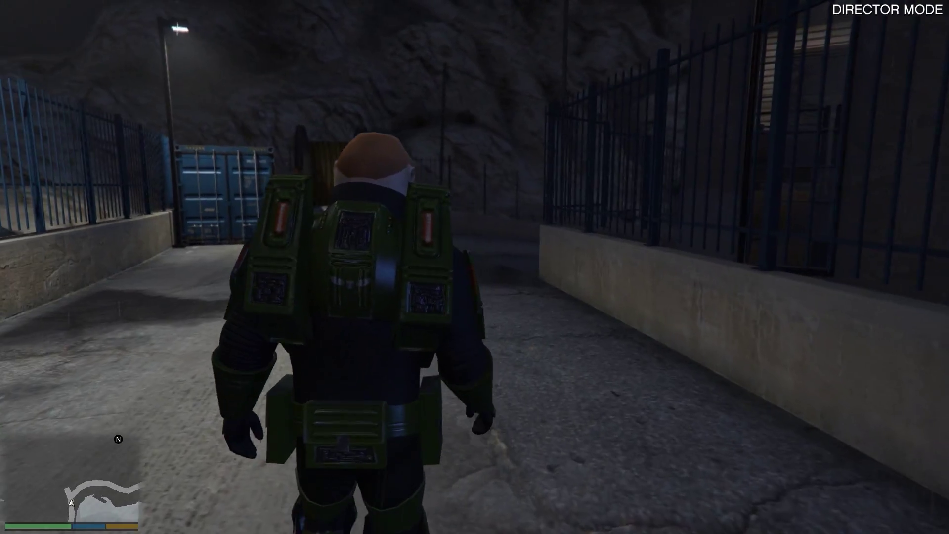
# Step: Leave Director Mode for the Rockstar Editor and confirm entering it
pyautogui.press('m')
pyautogui.press('Down')
pyautogui.press('Down')
pyautogui.press('Down')
pyautogui.press('Down')
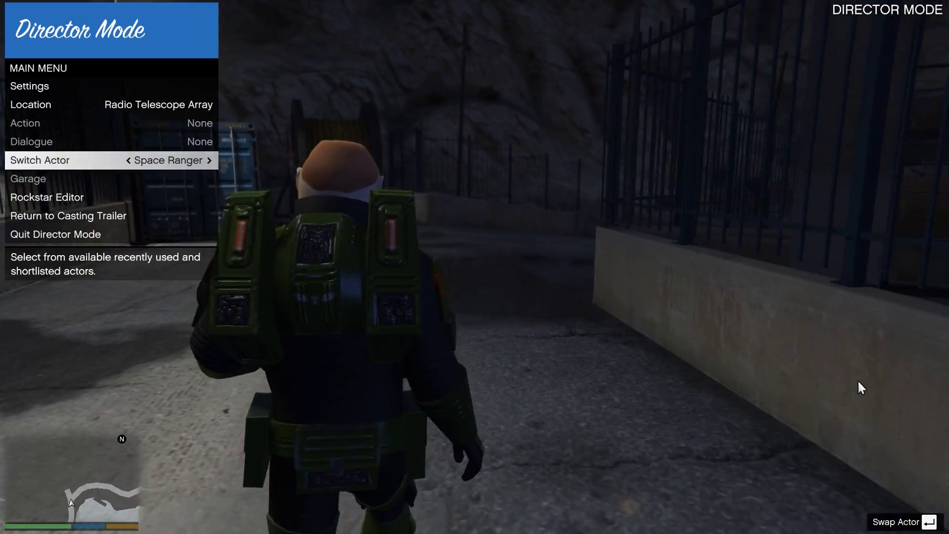
pyautogui.press('Down')
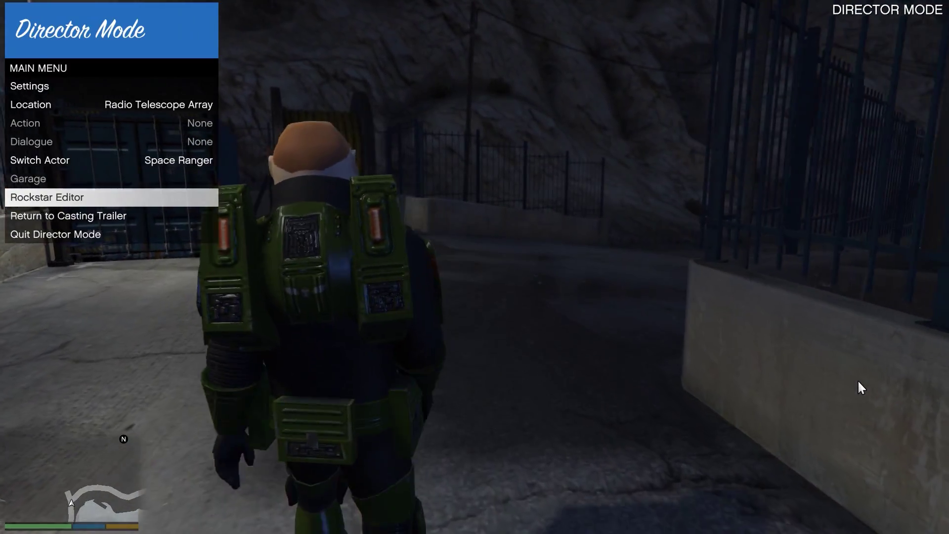
pyautogui.press('Return')
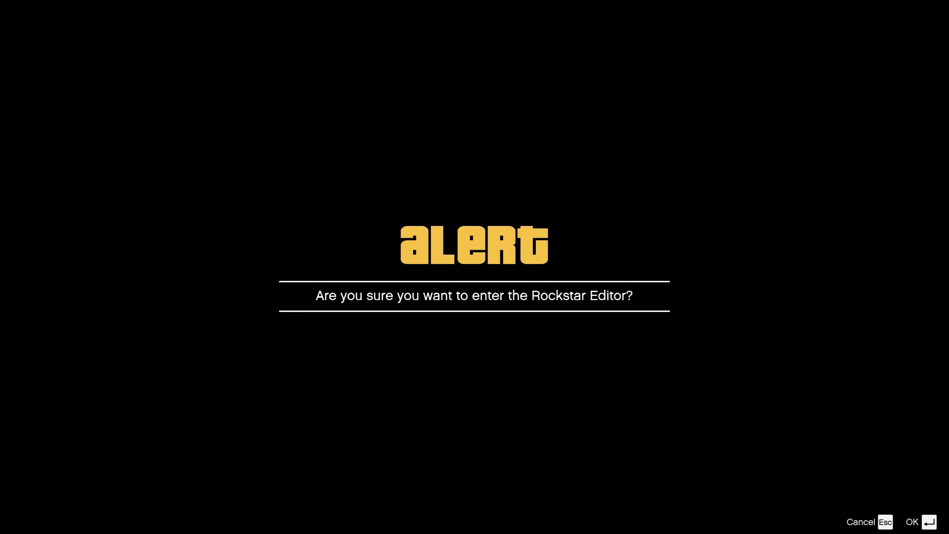
pyautogui.press('Return')
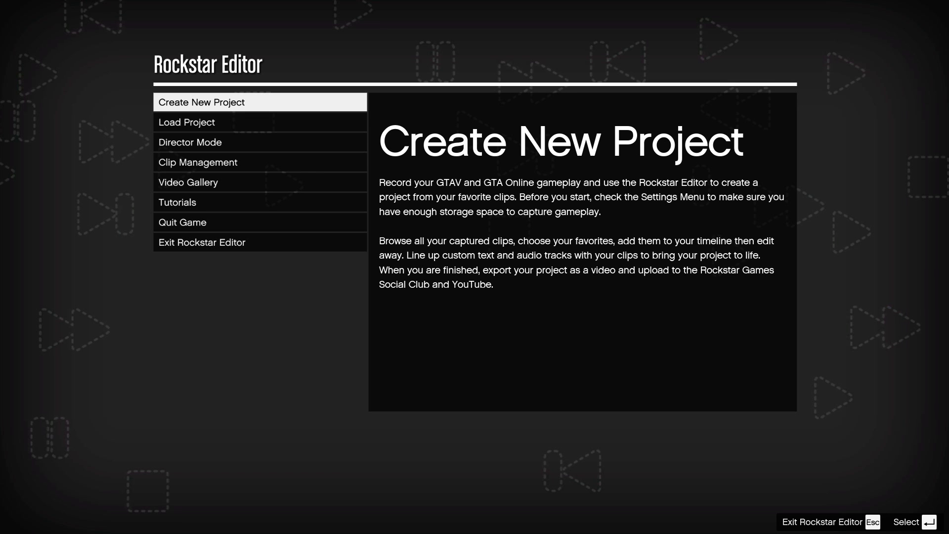
pyautogui.press('Return')
pyautogui.press('Return')
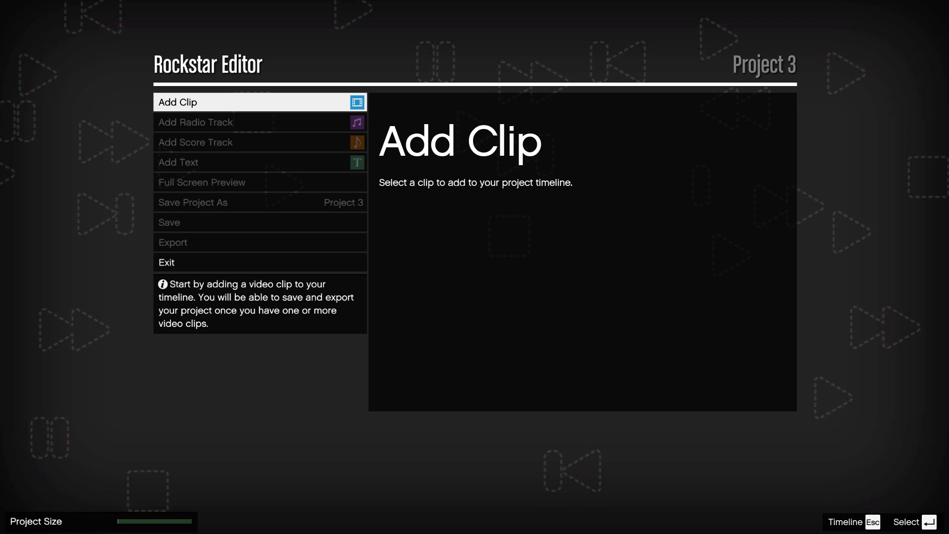
pyautogui.press('Return')
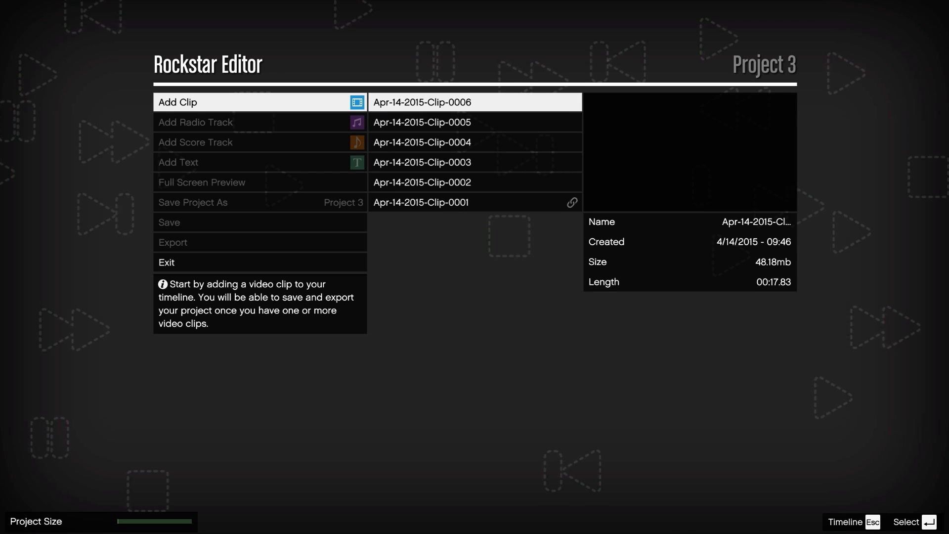
pyautogui.press('Down')
pyautogui.press('Down')
pyautogui.press('Down')
pyautogui.press('Down')
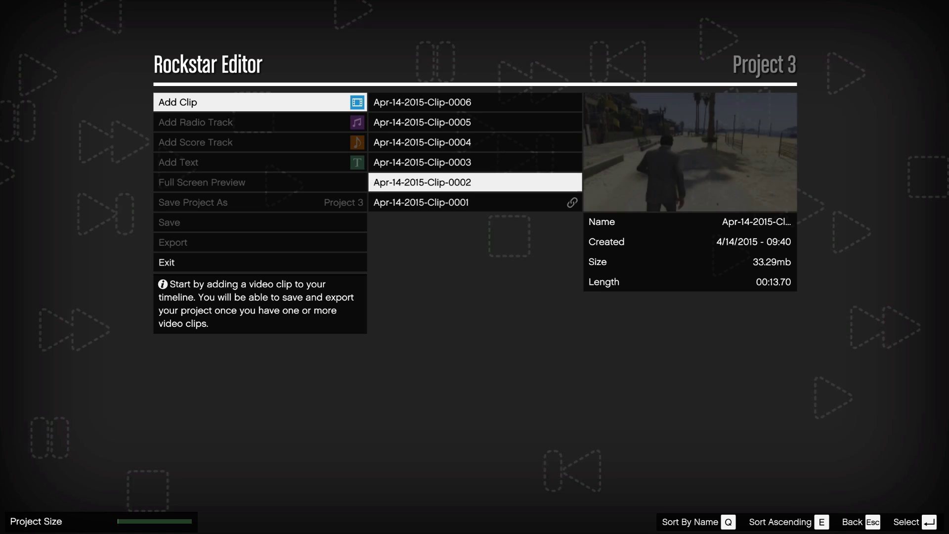
pyautogui.press('Up')
pyautogui.press('Up')
pyautogui.press('Up')
pyautogui.press('Up')
pyautogui.press('Down')
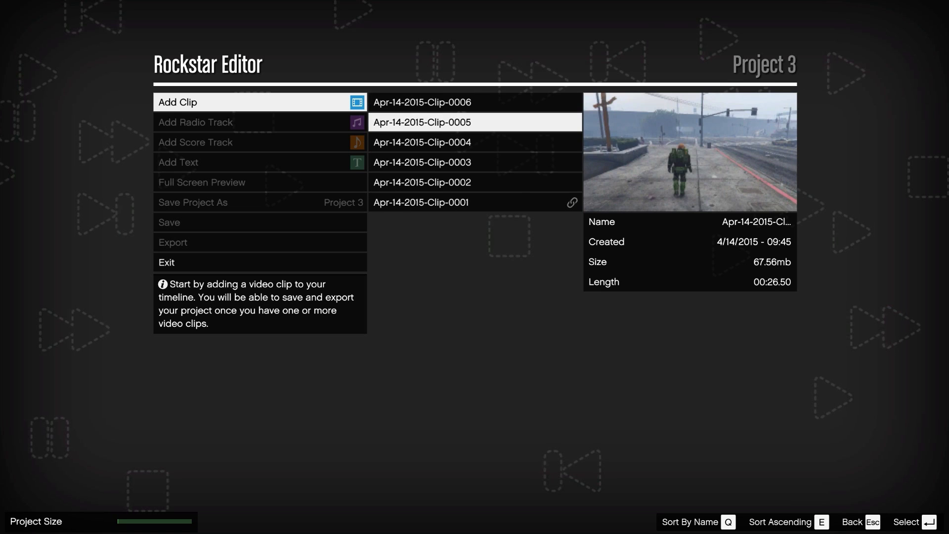
pyautogui.press('Return')
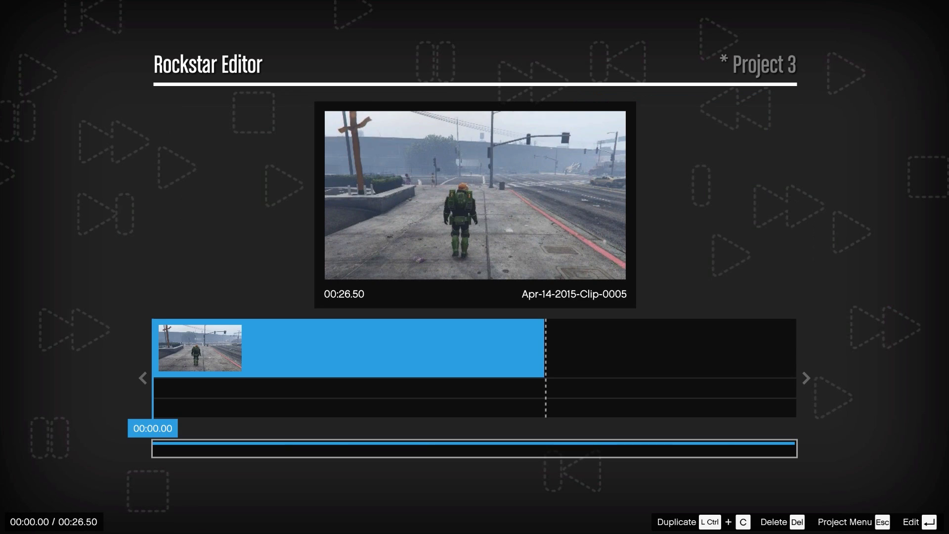
pyautogui.press('Return')
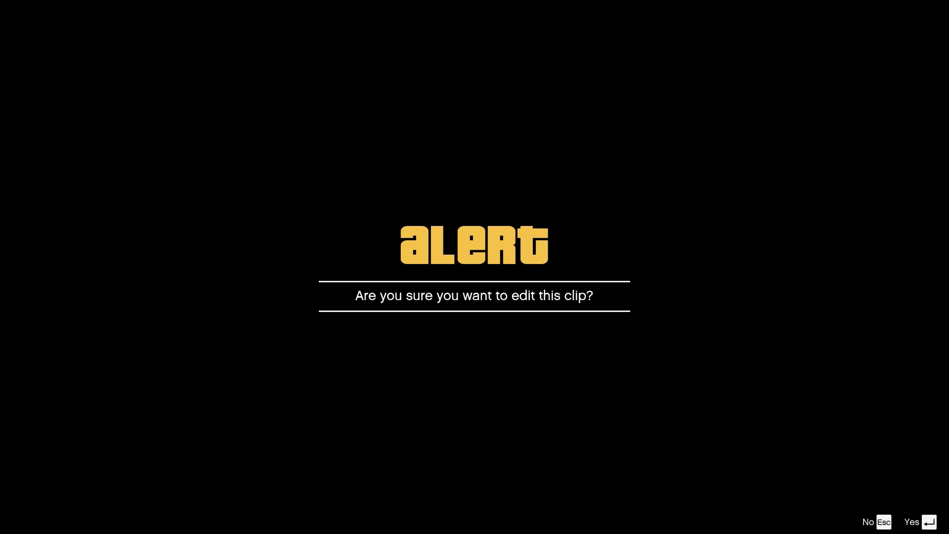
pyautogui.press('Escape')
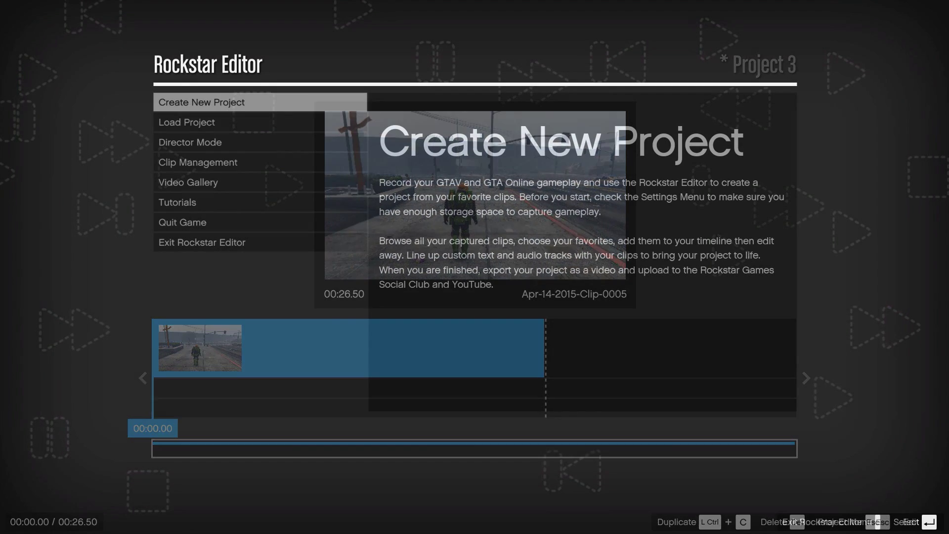
# Step: Create a new project with Apr-14-2015-Clip-0005 on its timeline and open the clip for editing
pyautogui.press('Return')
pyautogui.press('Return')
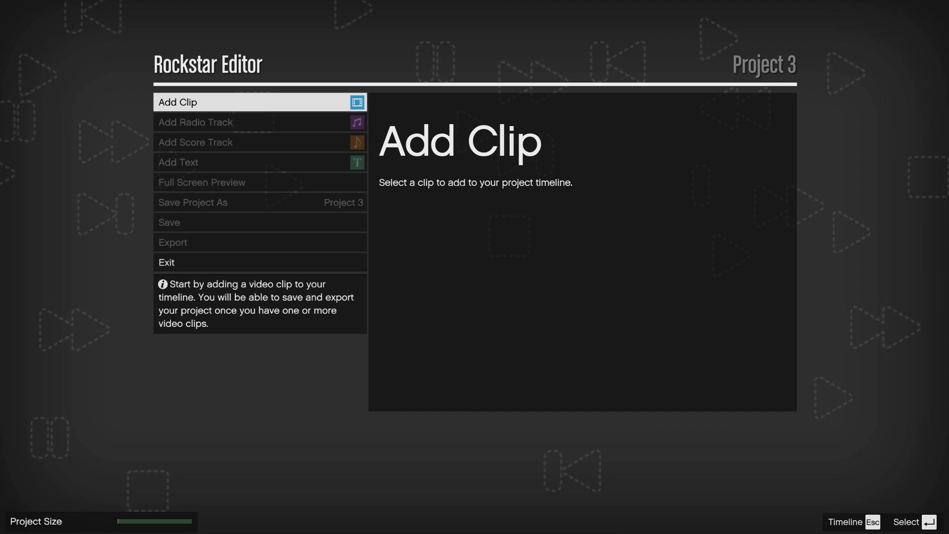
pyautogui.press('Return')
pyautogui.press('Down')
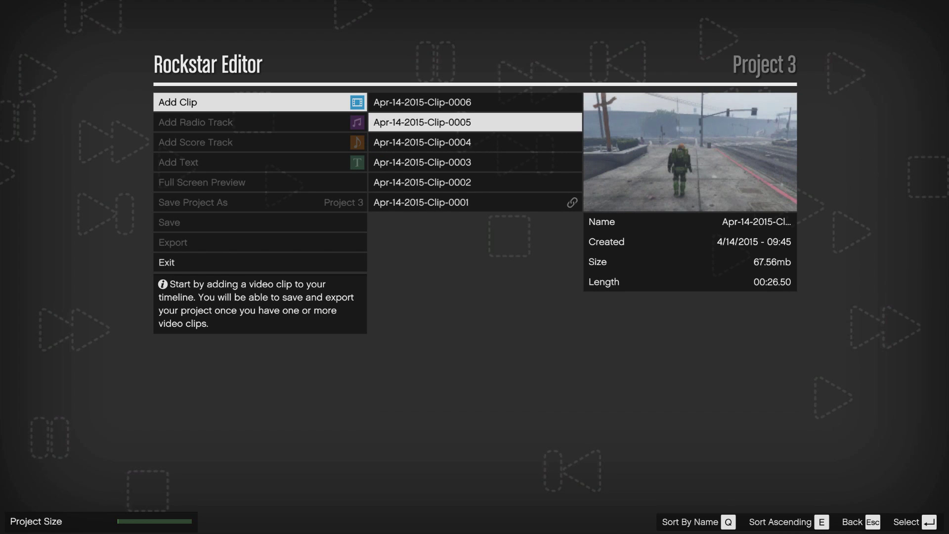
pyautogui.press('Return')
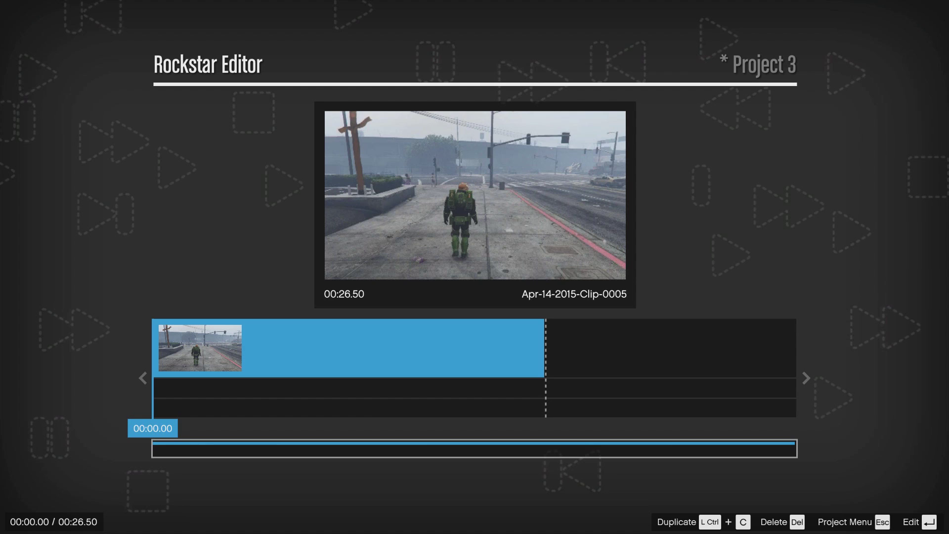
pyautogui.press('Return')
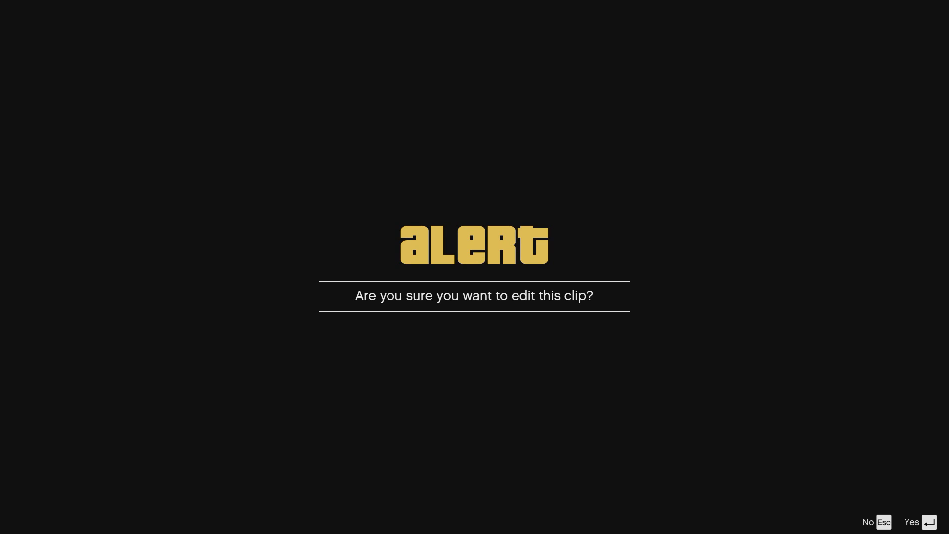
pyautogui.press('Return')
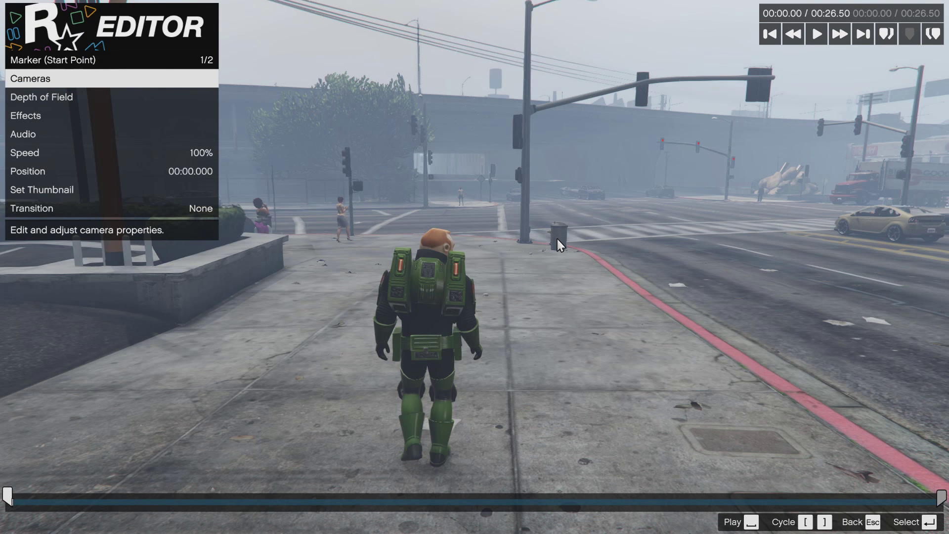
# Step: Go through the start marker's options and try the Fade-in transition before setting it back to None
pyautogui.press('Down')
pyautogui.press('Down')
pyautogui.press('Down')
pyautogui.press('Down')
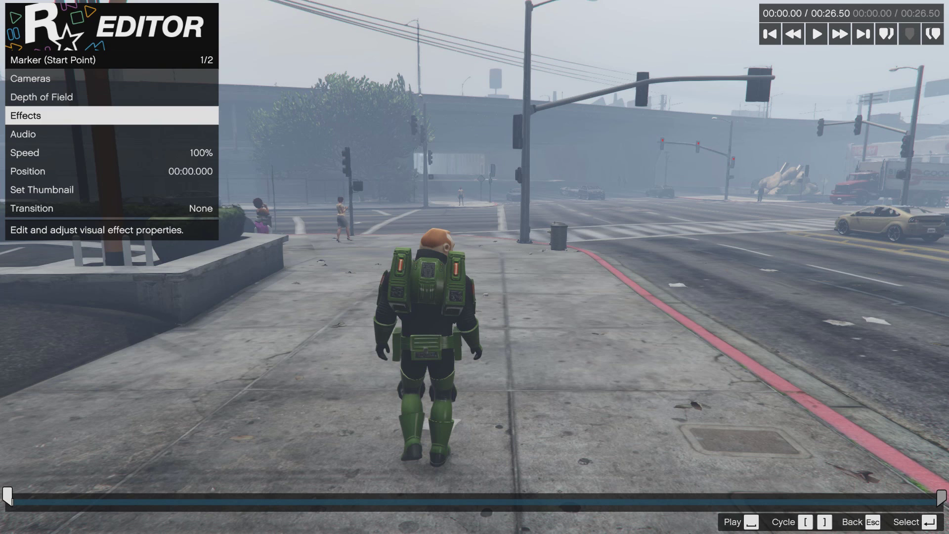
pyautogui.press('Down')
pyautogui.press('Down')
pyautogui.press('Down')
pyautogui.press('Down')
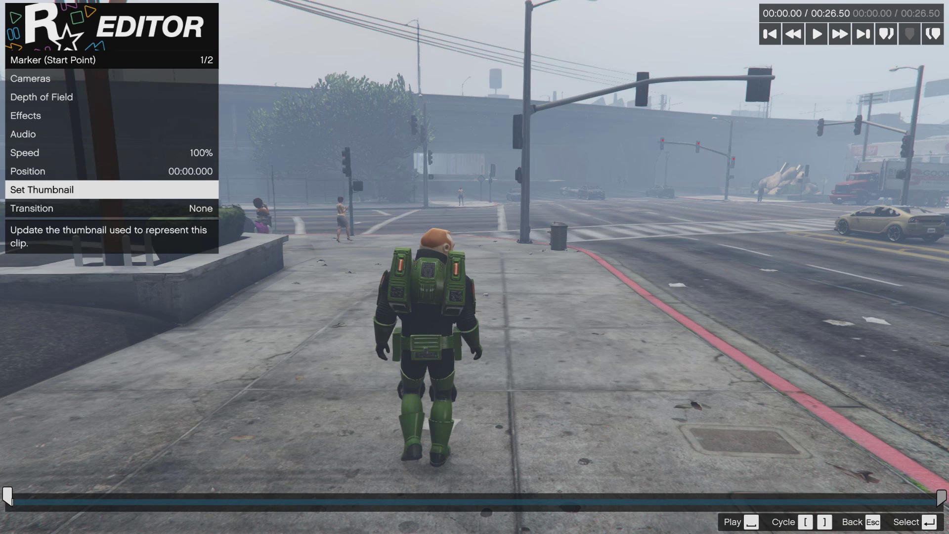
pyautogui.press('Up')
pyautogui.press('Right')
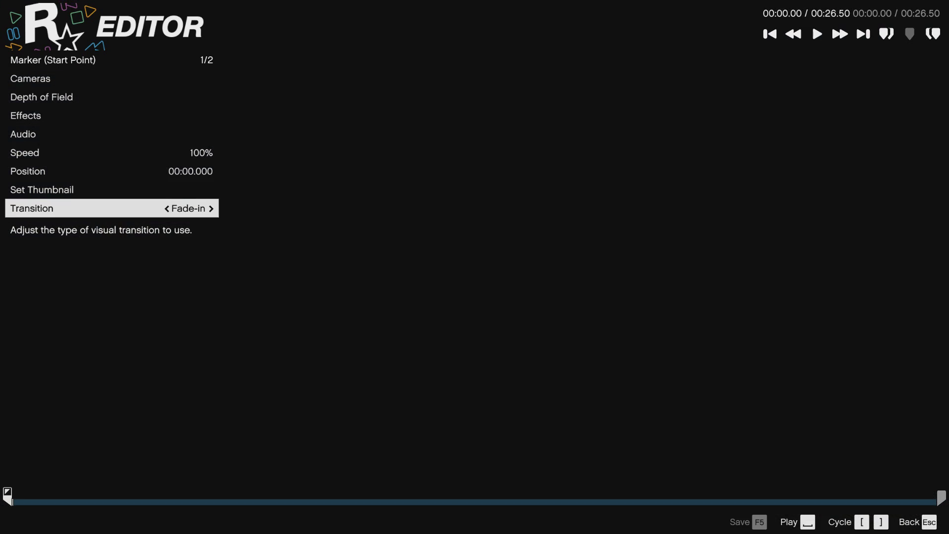
pyautogui.press('Left')
# Step: Try nudging the start marker's position to 00:00.010 and return it to 00:00.000
pyautogui.press('Up')
pyautogui.press('Up')
pyautogui.press('Right')
pyautogui.press('Right')
pyautogui.press('Right')
pyautogui.press('Right')
pyautogui.press('Right')
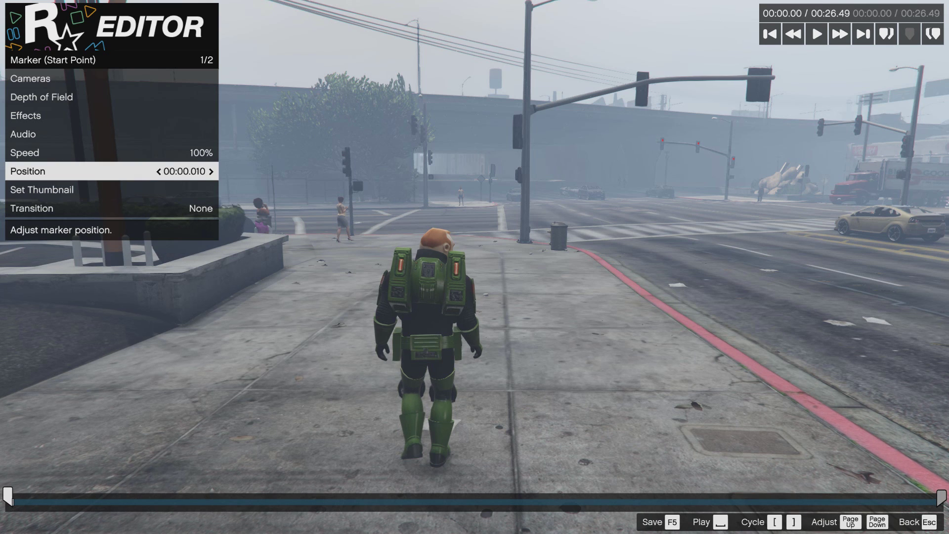
pyautogui.press('Left')
pyautogui.press('Left')
pyautogui.press('Left')
pyautogui.press('Left')
pyautogui.press('Left')
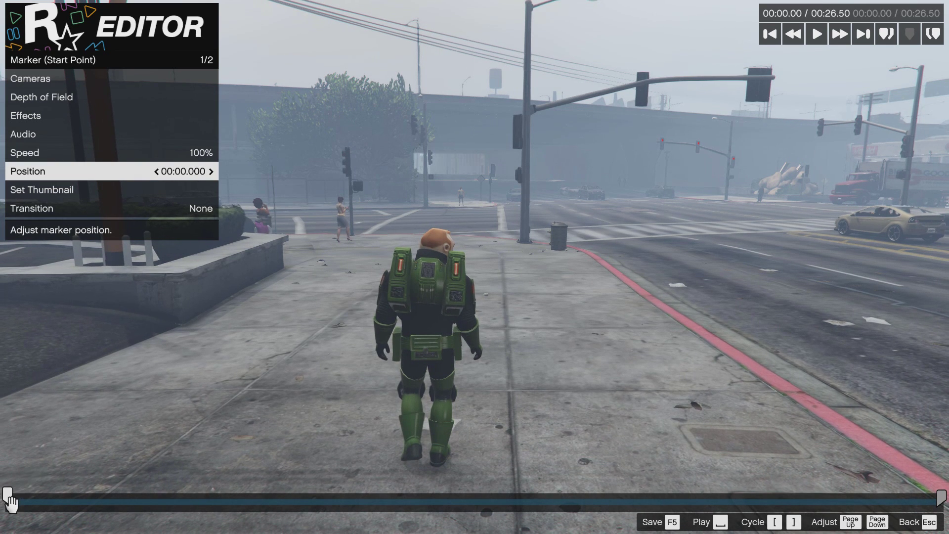
# Step: Trim the clip's beginning by moving the start marker to 00:06.873, and go to the end marker without changing its position
pyautogui.moveTo(11, 500)
pyautogui.mouseDown()
pyautogui.moveTo(102, 514)
pyautogui.moveTo(790, 506)
pyautogui.moveTo(249, 505)
pyautogui.mouseUp()
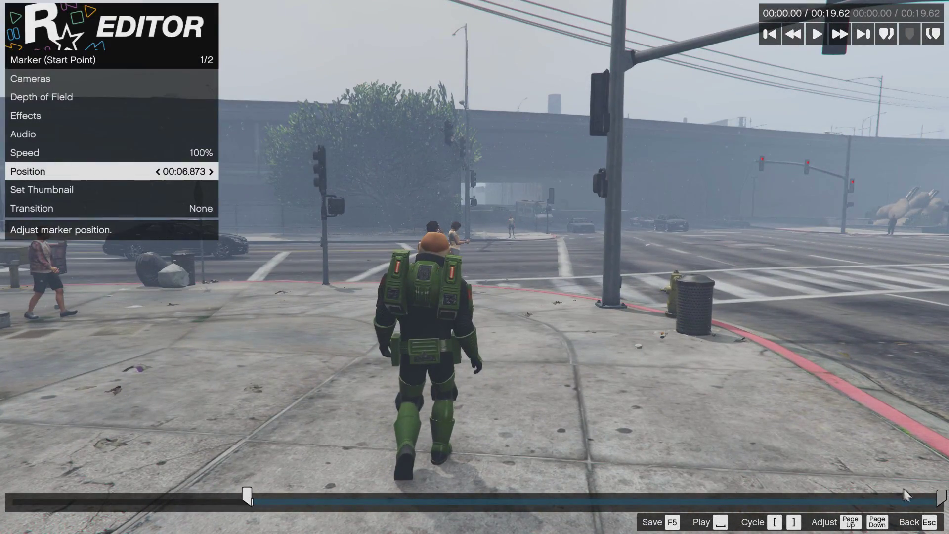
pyautogui.moveTo(943, 500)
pyautogui.mouseDown()
pyautogui.moveTo(899, 504)
pyautogui.moveTo(944, 503)
pyautogui.mouseUp()
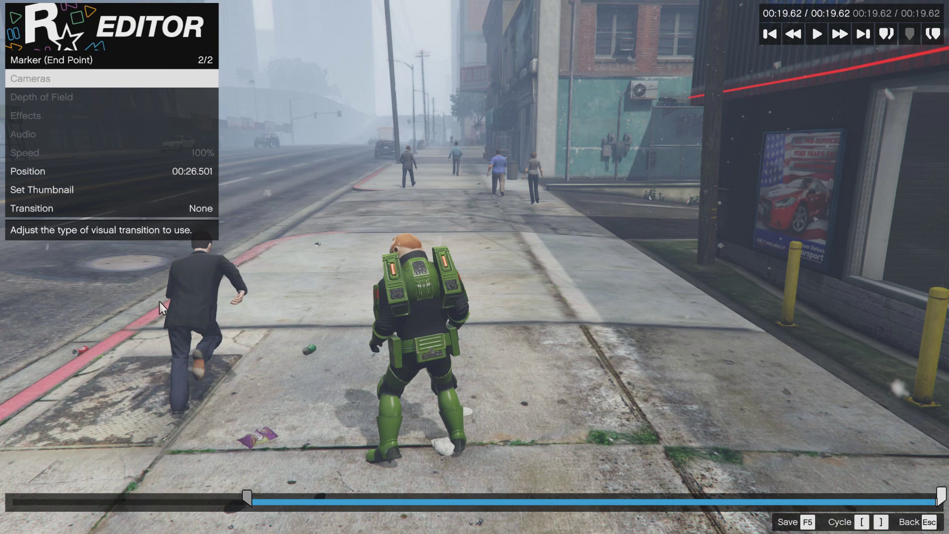
pyautogui.press('Escape')
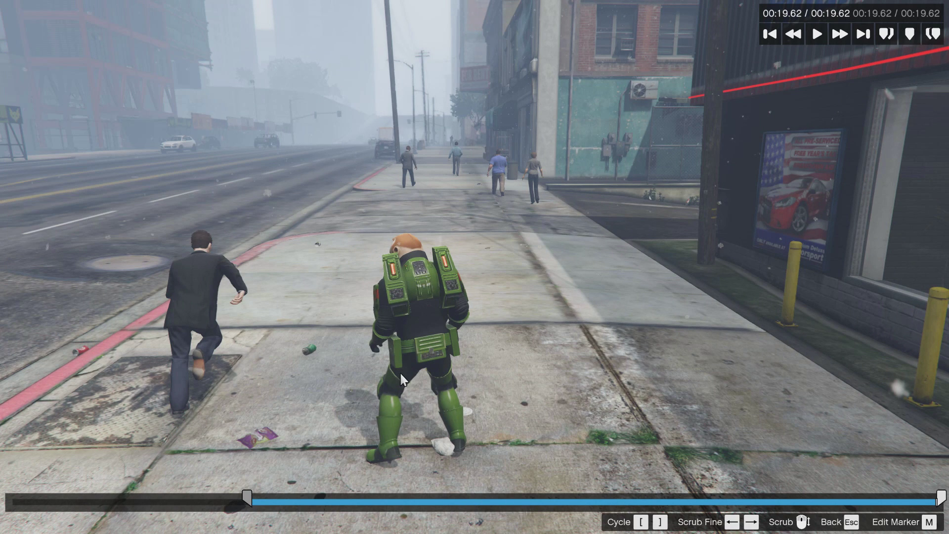
# Step: Go through the camera presets of the start marker and set its camera type to Free Camera
pyautogui.click(248, 498)
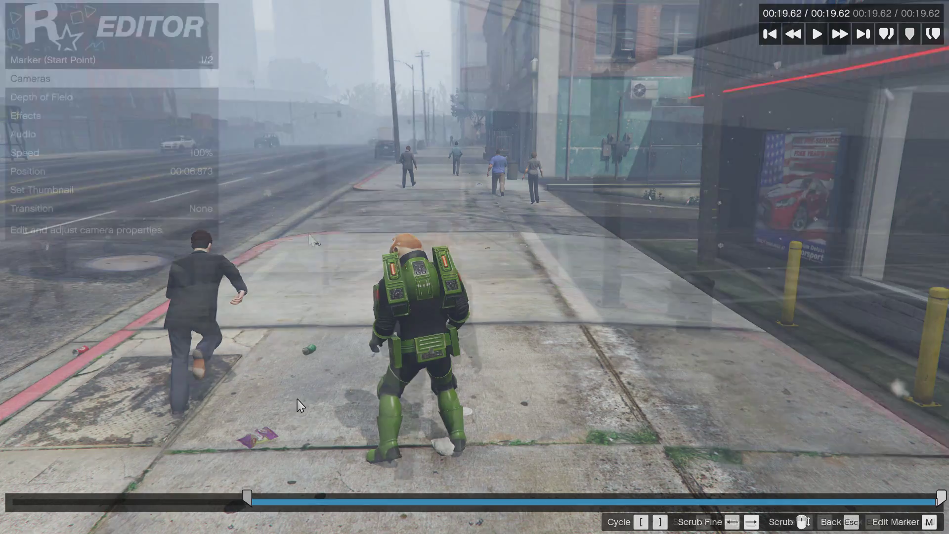
pyautogui.press('Down')
pyautogui.press('Up')
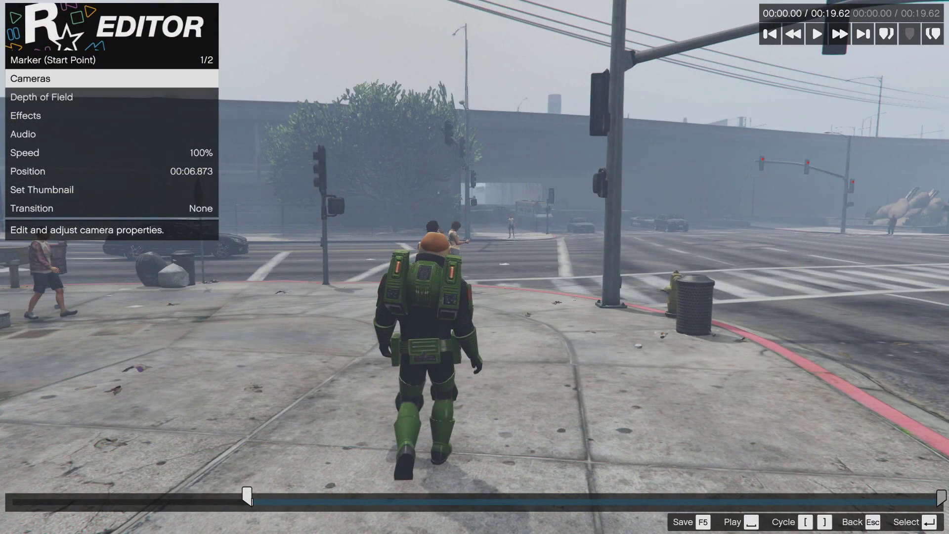
pyautogui.press('Return')
pyautogui.press('Right')
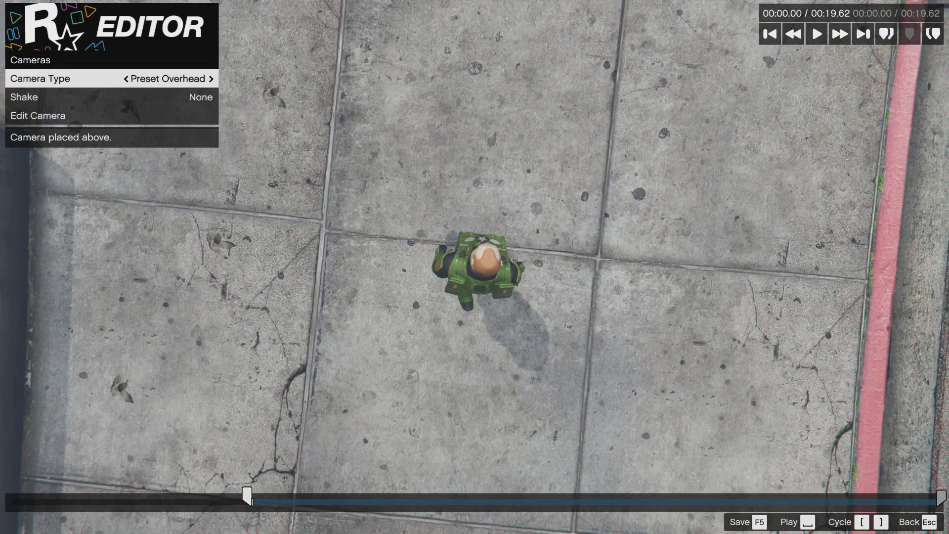
pyautogui.press('Right')
pyautogui.press('Right')
pyautogui.press('Right')
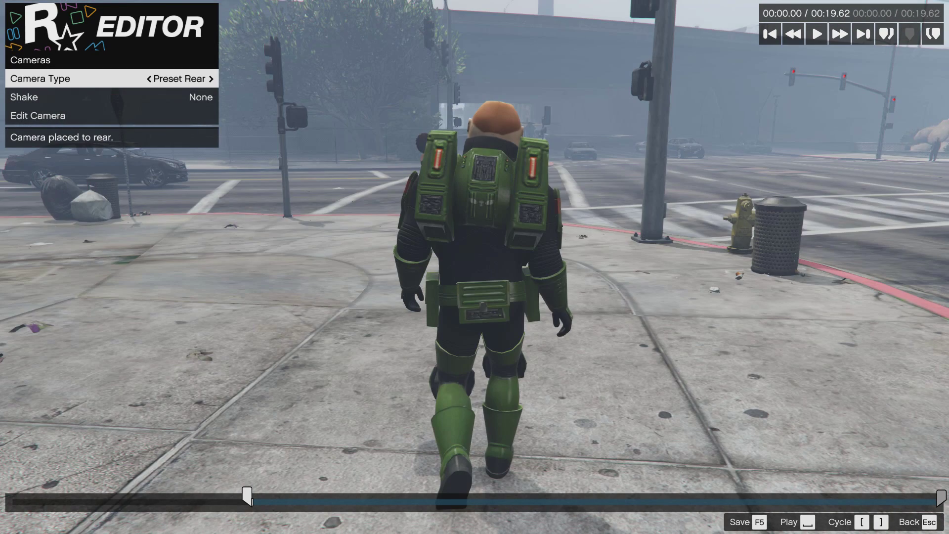
# Step: Try Player as the free camera's look-at target and set it back to None
pyautogui.press('Right')
pyautogui.press('Right')
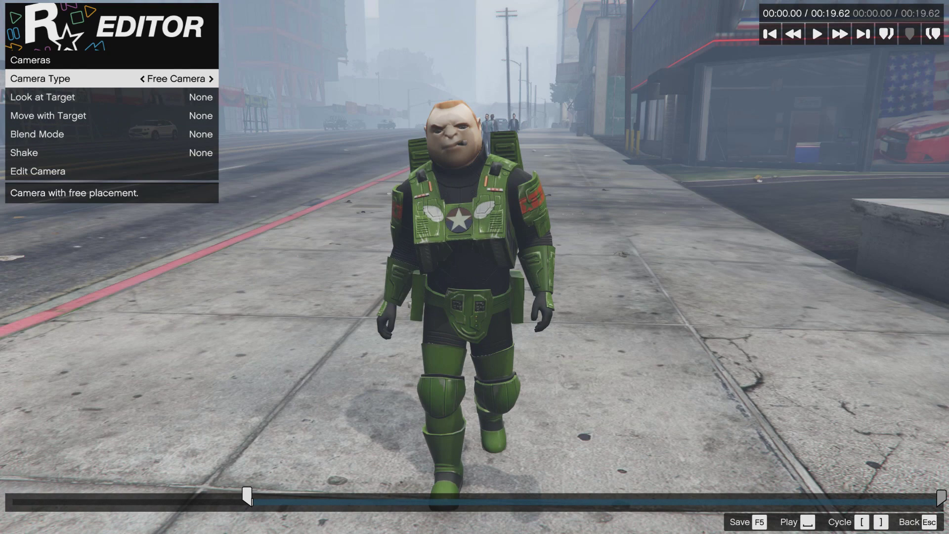
pyautogui.press('Down')
pyautogui.press('Right')
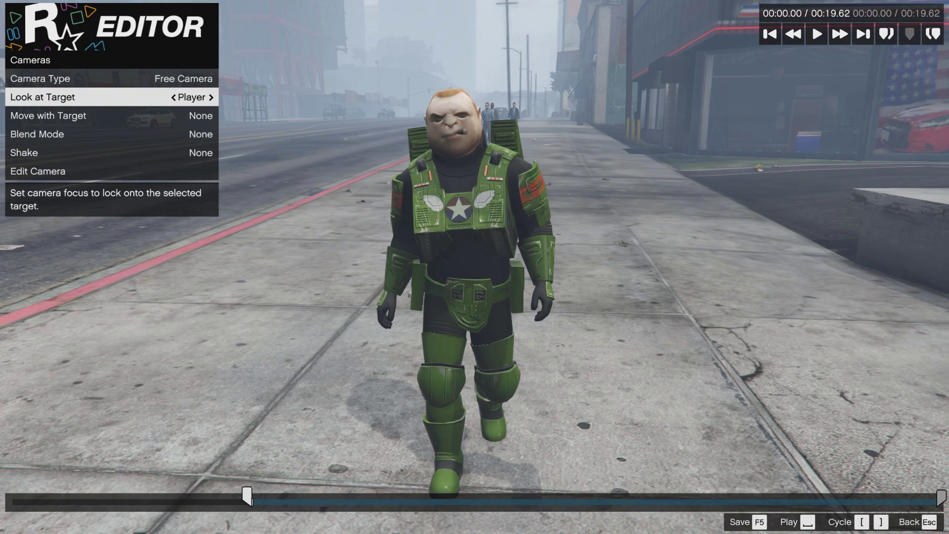
pyautogui.press('Left')
# Step: Edit the free camera, moving and rotating it to frame the two women at the street corner with 1.46x zoom
pyautogui.press('Down')
pyautogui.press('Down')
pyautogui.press('Down')
pyautogui.press('Down')
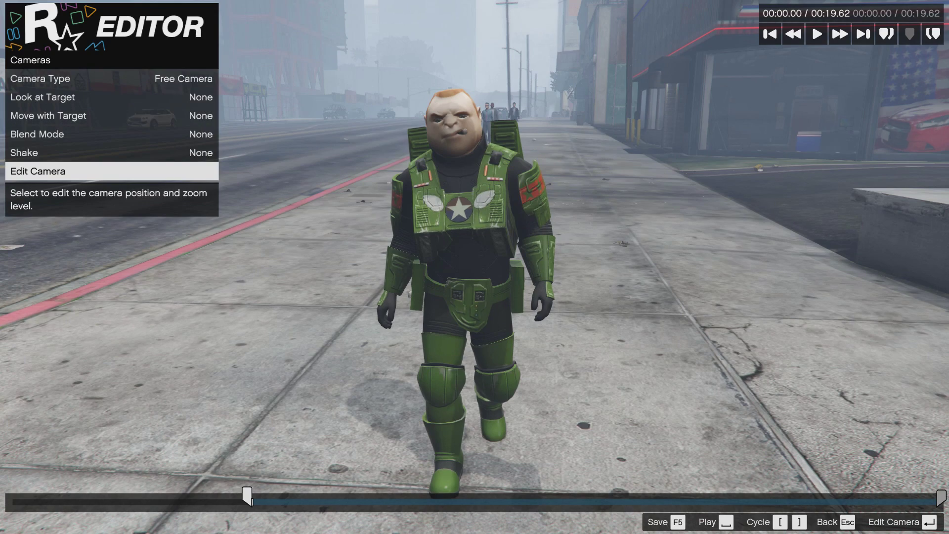
pyautogui.press('Return')
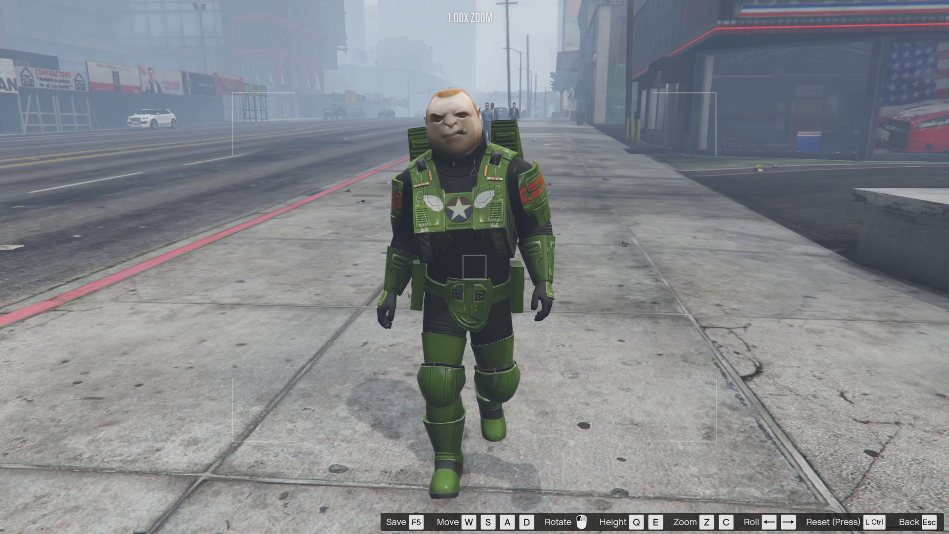
pyautogui.press('a')
pyautogui.moveTo(474, 267); pyautogui.dragTo(353, 239)
pyautogui.press('a')
pyautogui.press('z')
pyautogui.press('c')
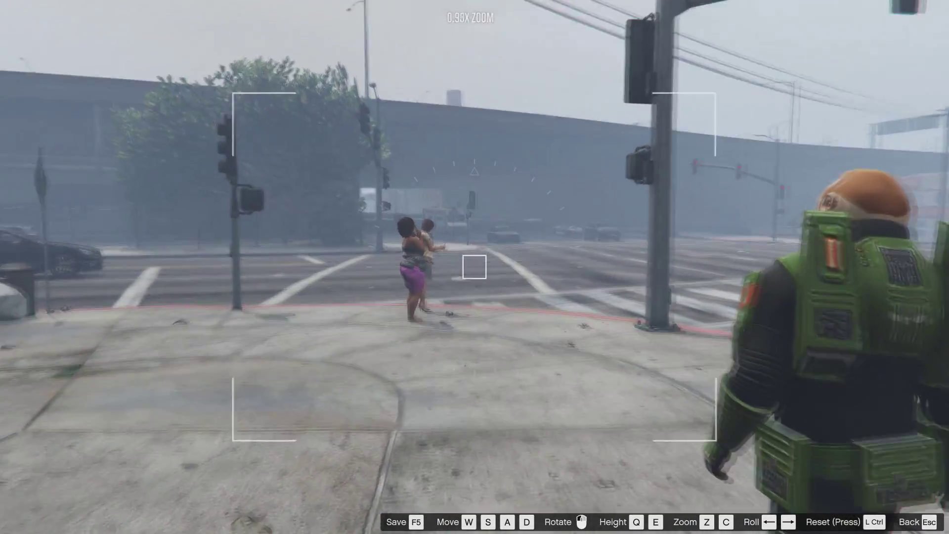
pyautogui.press('c')
pyautogui.press('d')
pyautogui.moveTo(475, 267); pyautogui.dragTo(480, 37)
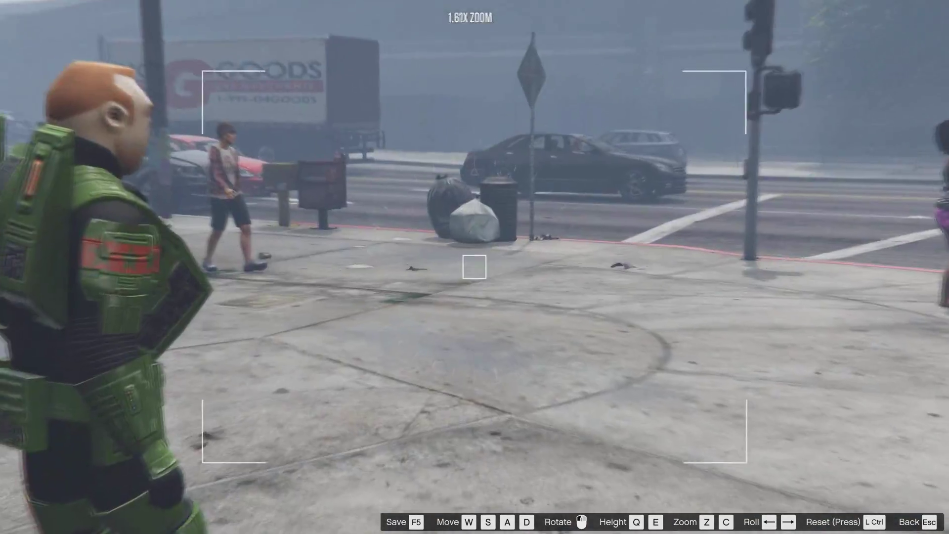
pyautogui.press('z')
pyautogui.press('w')
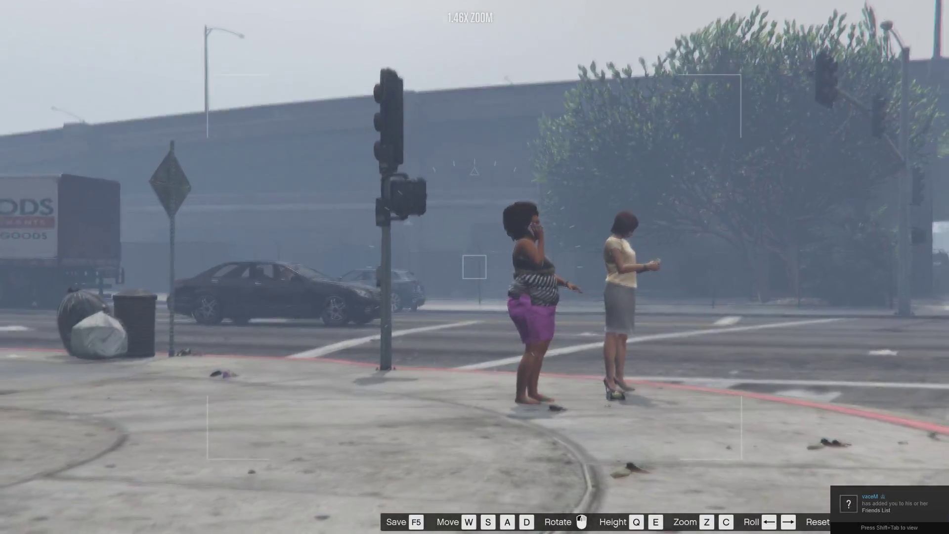
# Step: Roll the camera for a tilted shot, adjust its angle on the two women and finish editing it
pyautogui.press('Left')
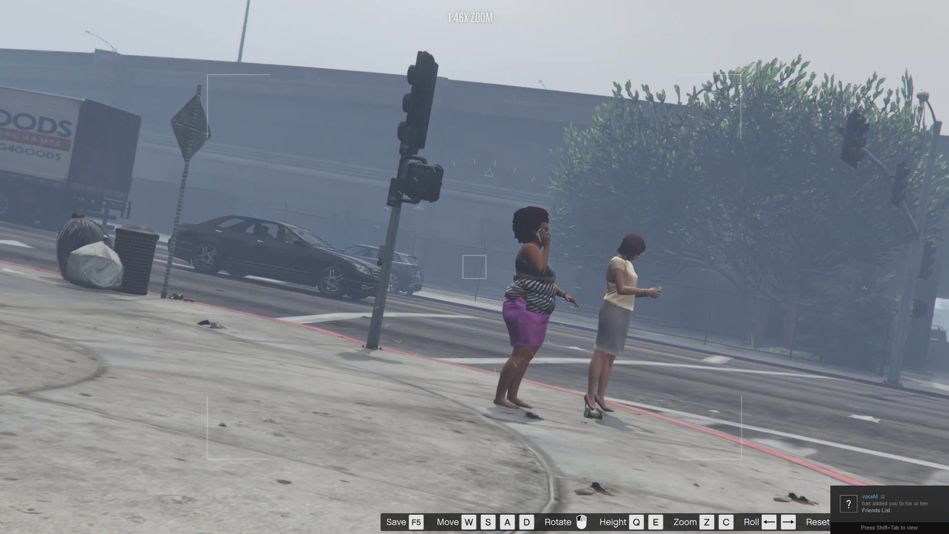
pyautogui.press('Right')
pyautogui.moveTo(474, 267); pyautogui.dragTo(459, 255)
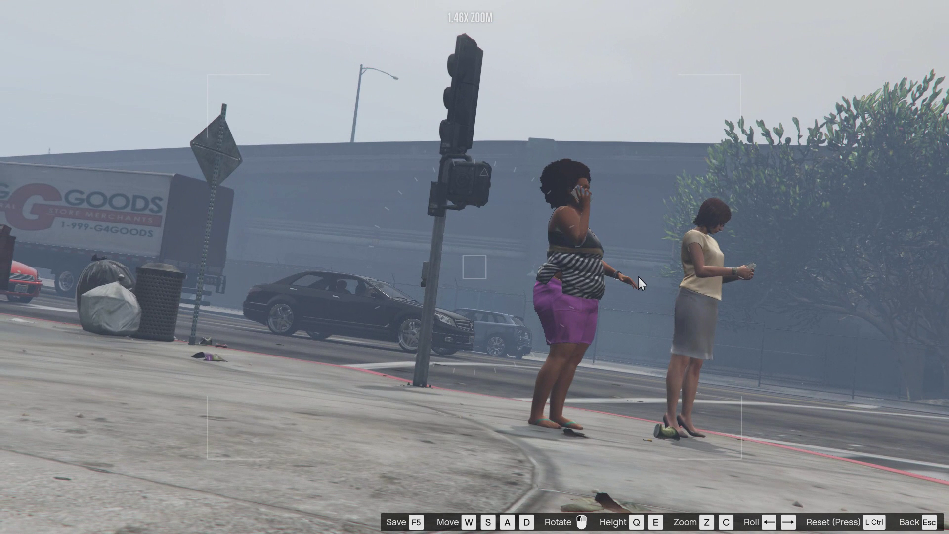
pyautogui.press('Escape')
# Step: Set the start marker's depth of field focus to Custom with an intensity of 68%
pyautogui.press('Right')
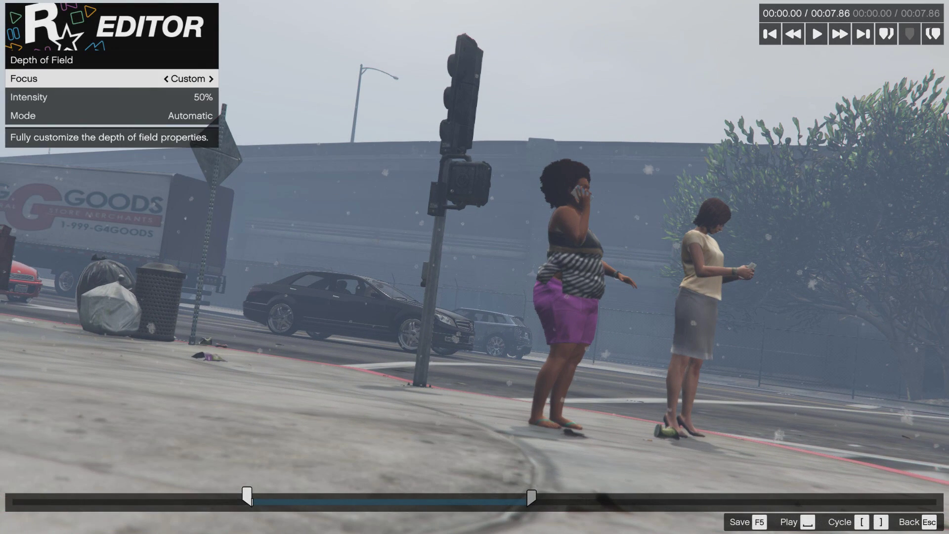
pyautogui.press('Right')
pyautogui.press('Left')
pyautogui.press('Down')
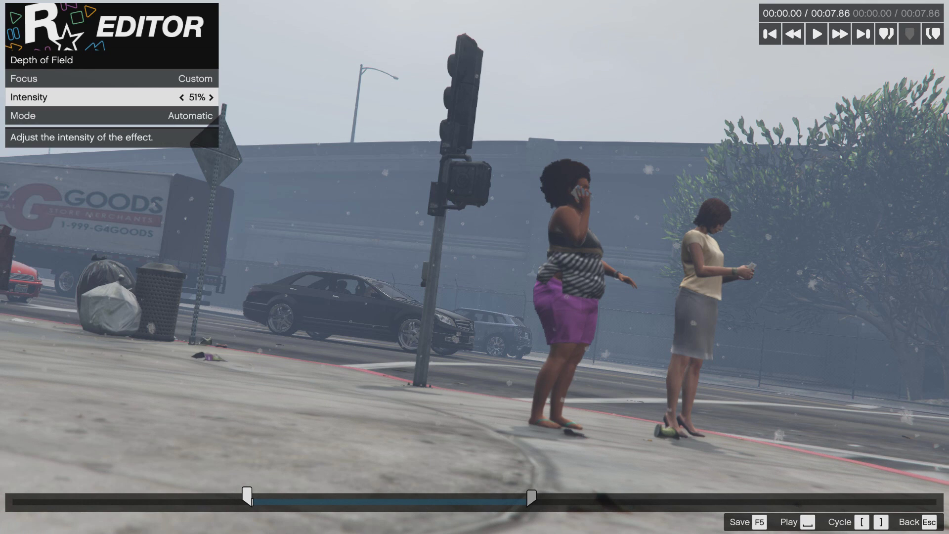
pyautogui.click(213, 99)
pyautogui.click(215, 98)
# Step: Try the Manual depth of field mode with focus distances such as 9.1 m, 9.9 m and 11.1 m
pyautogui.press('Down')
pyautogui.press('Right')
pyautogui.press('Down')
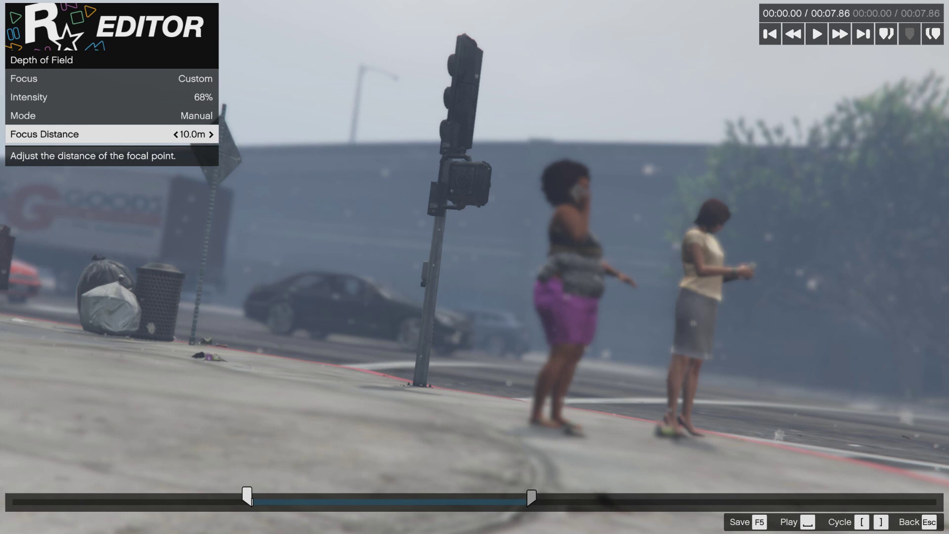
pyautogui.press('Left')
pyautogui.press('Left')
pyautogui.press('Left')
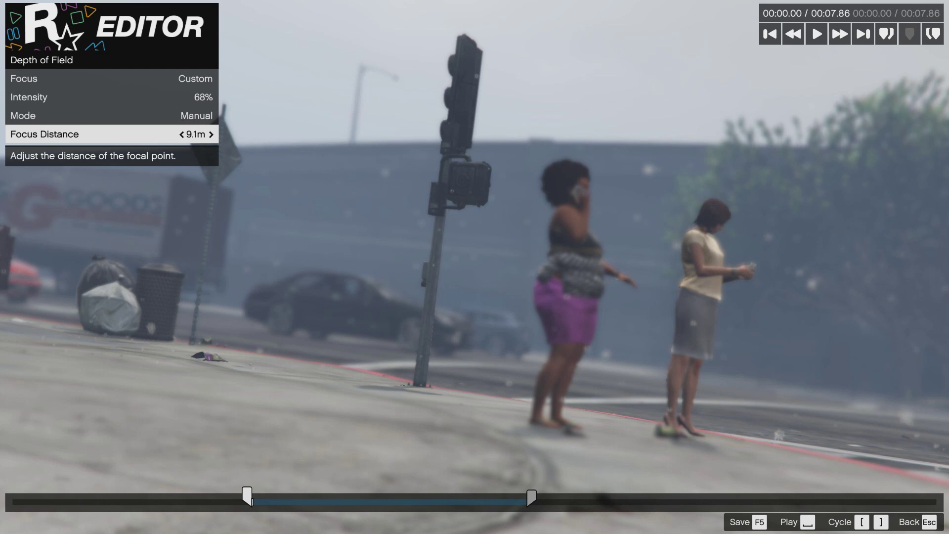
pyautogui.press('Right')
pyautogui.press('Right')
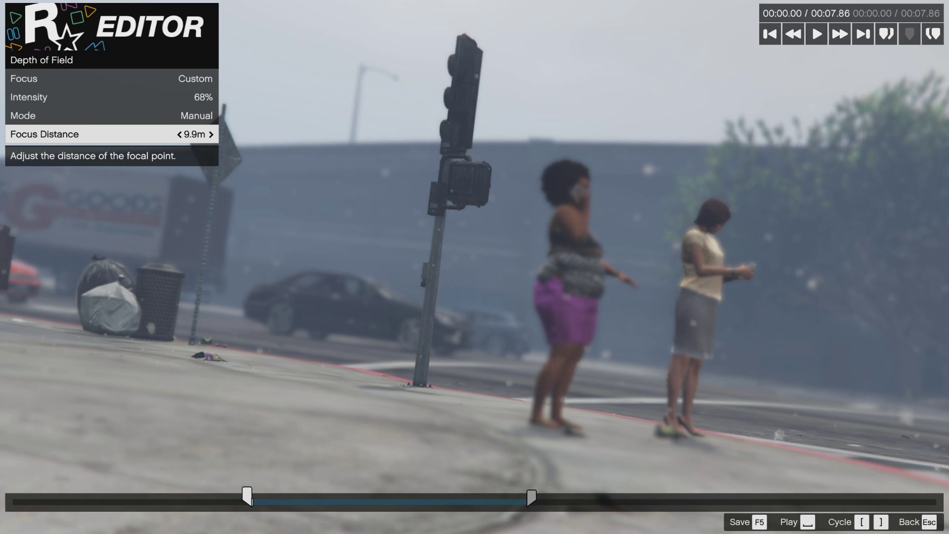
pyautogui.press('Right')
pyautogui.press('Right')
pyautogui.press('Right')
pyautogui.press('Right')
pyautogui.press('Right')
pyautogui.press('Right')
pyautogui.press('Right')
pyautogui.press('Right')
pyautogui.press('Right')
pyautogui.press('Right')
pyautogui.press('Right')
pyautogui.press('Right')
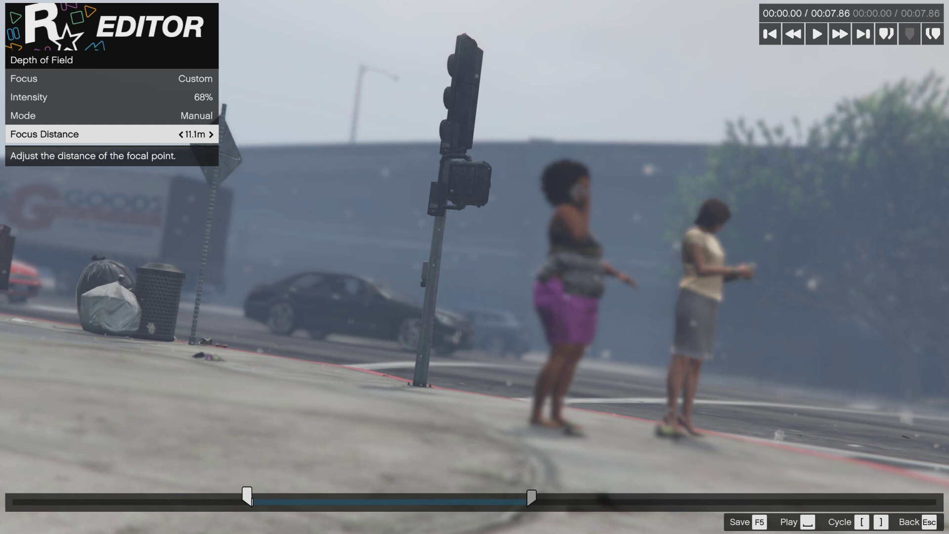
pyautogui.press('Right')
pyautogui.press('Right')
pyautogui.press('Right')
pyautogui.press('Right')
# Step: Switch the depth of field mode to Target with Player as focus target, and leave the depth of field settings
pyautogui.press('Right')
pyautogui.press('Right')
pyautogui.press('Right')
pyautogui.press('Up')
pyautogui.press('Right')
pyautogui.press('Right')
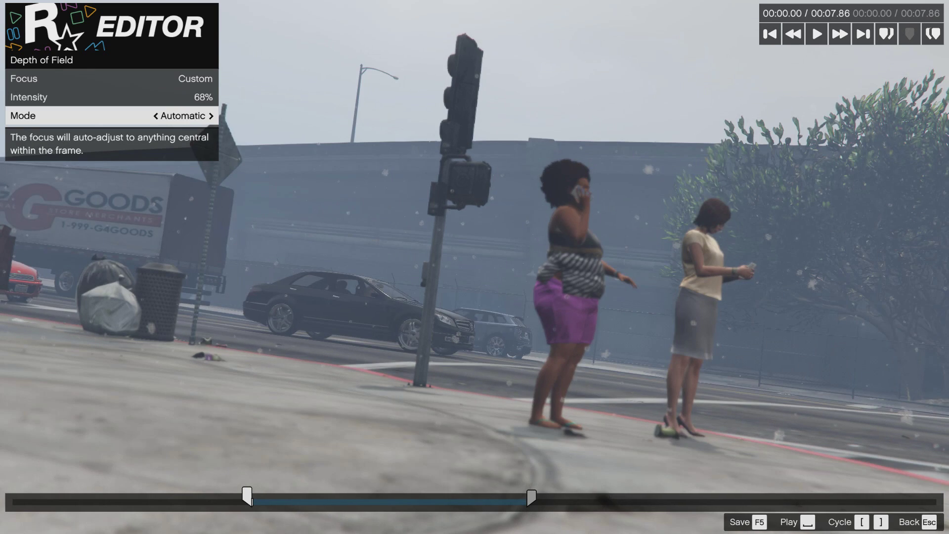
pyautogui.press('Left')
pyautogui.press('Down')
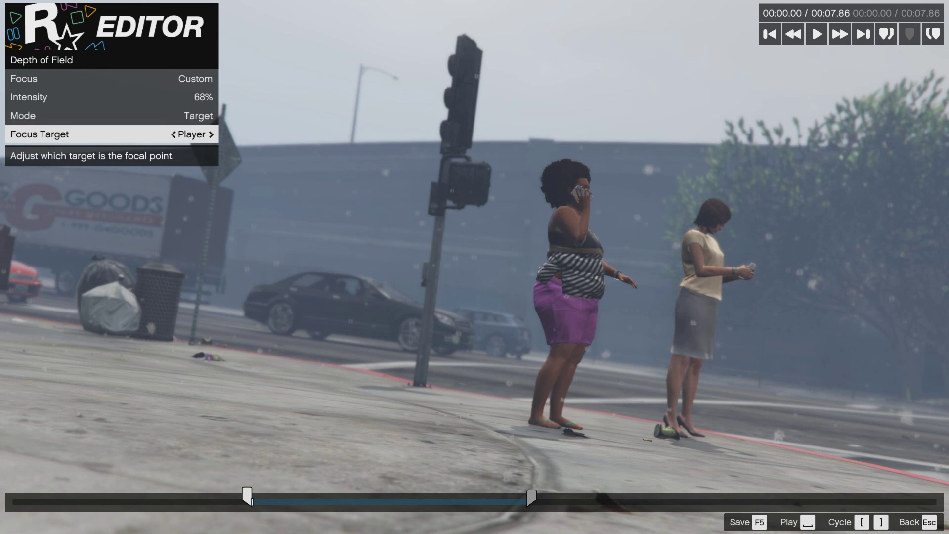
pyautogui.press('Up')
pyautogui.press('Up')
pyautogui.press('Up')
pyautogui.press('Escape')
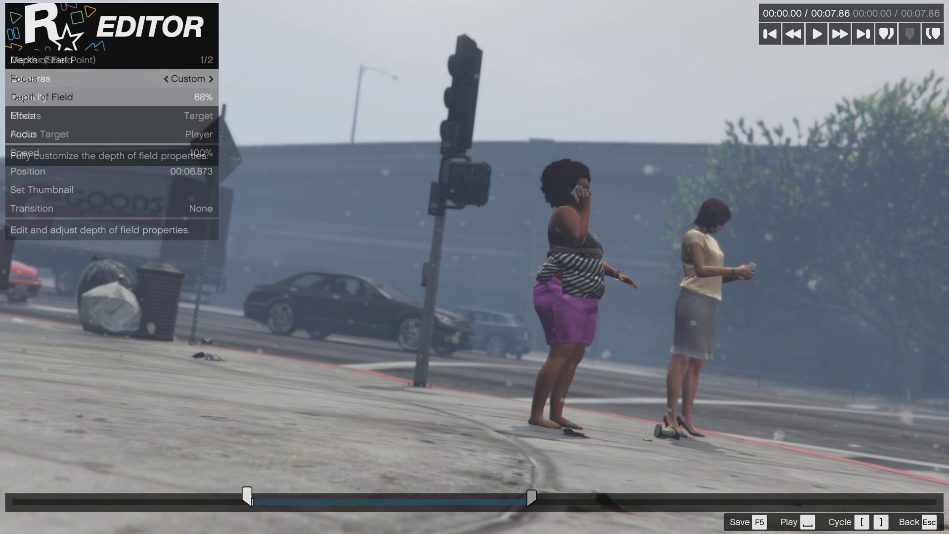
# Step: Go through the visual filters in the start marker's effects and apply Nueva Esperanza
pyautogui.press('Down')
pyautogui.press('Return')
pyautogui.press('Right')
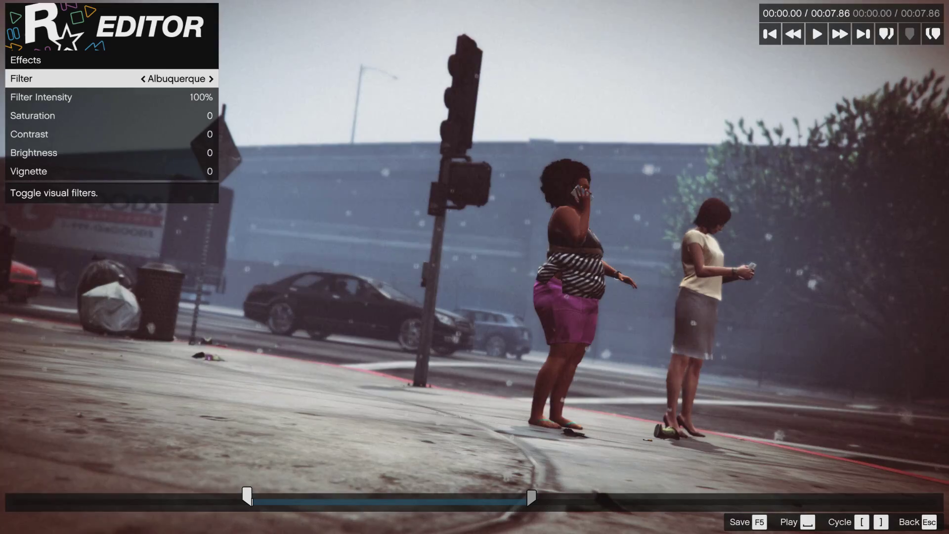
pyautogui.press('Right')
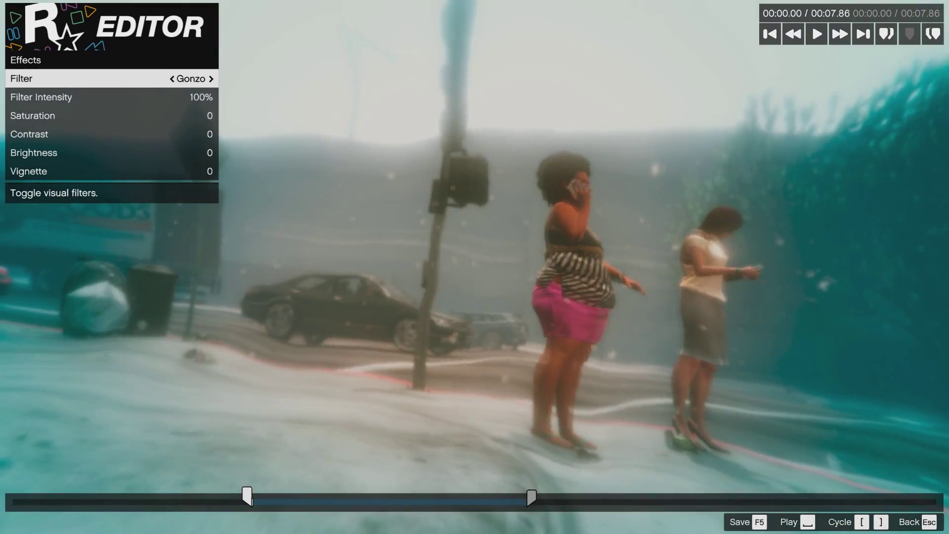
pyautogui.press('Right')
pyautogui.press('Right')
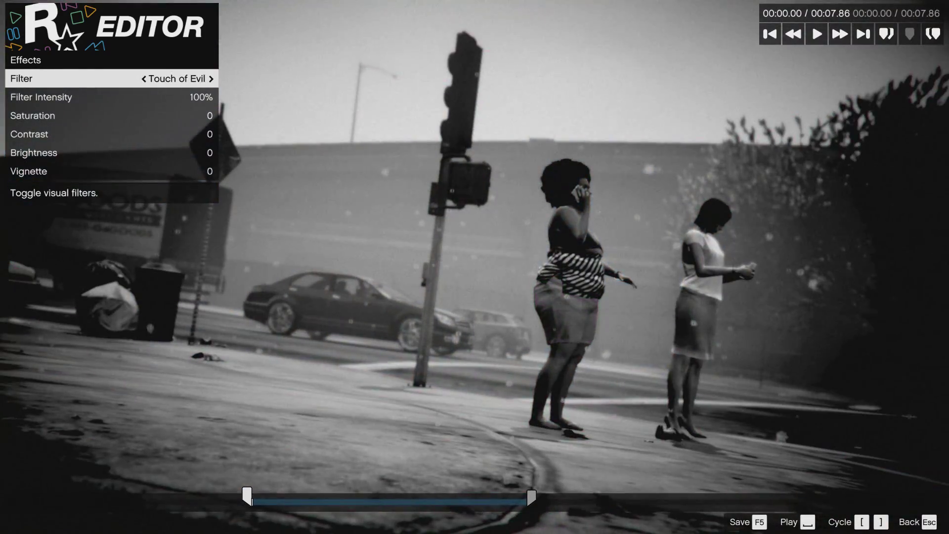
pyautogui.press('Right')
pyautogui.press('Right')
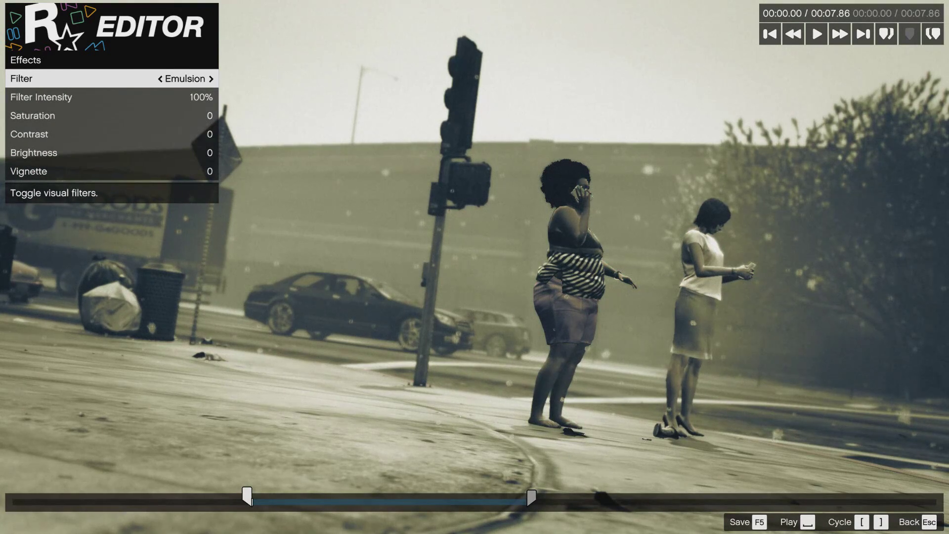
pyautogui.press('Right')
pyautogui.press('Right')
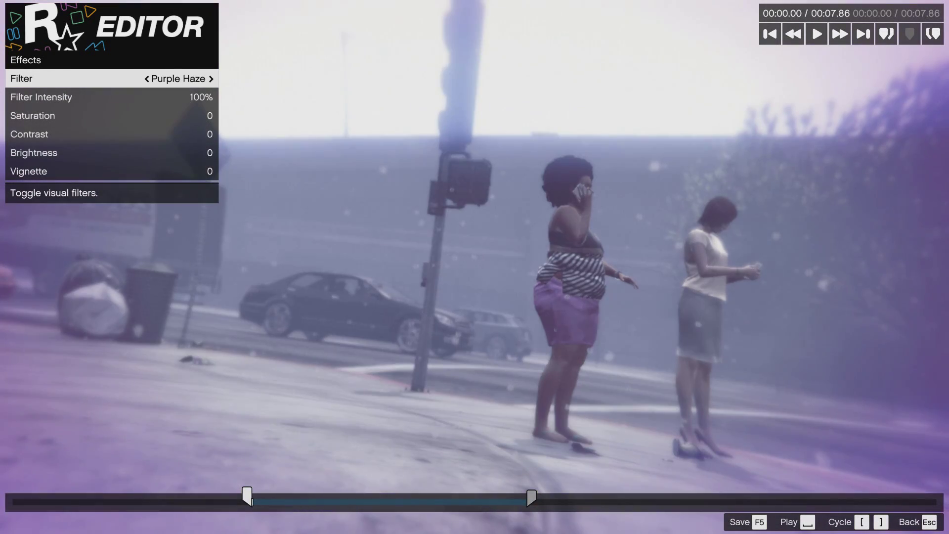
pyautogui.press('Right')
pyautogui.press('Right')
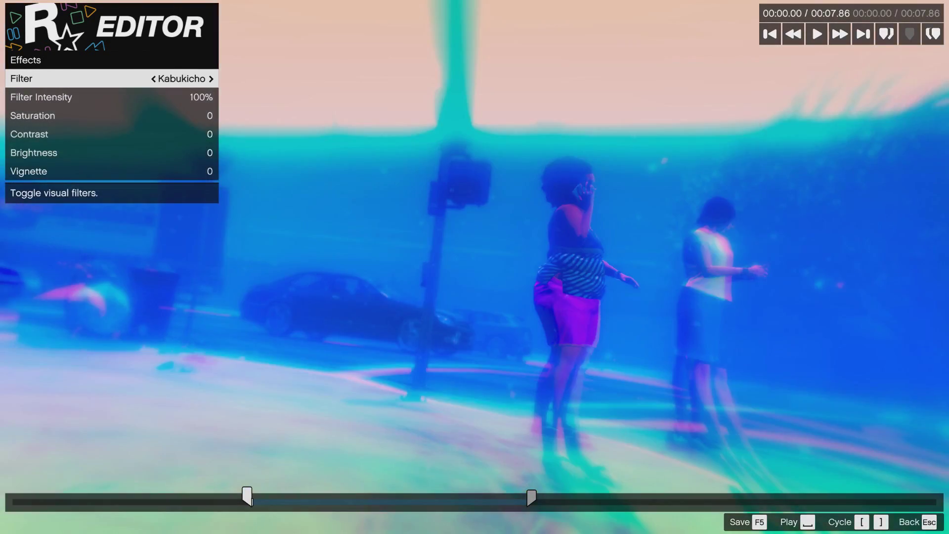
pyautogui.press('Right')
pyautogui.press('Right')
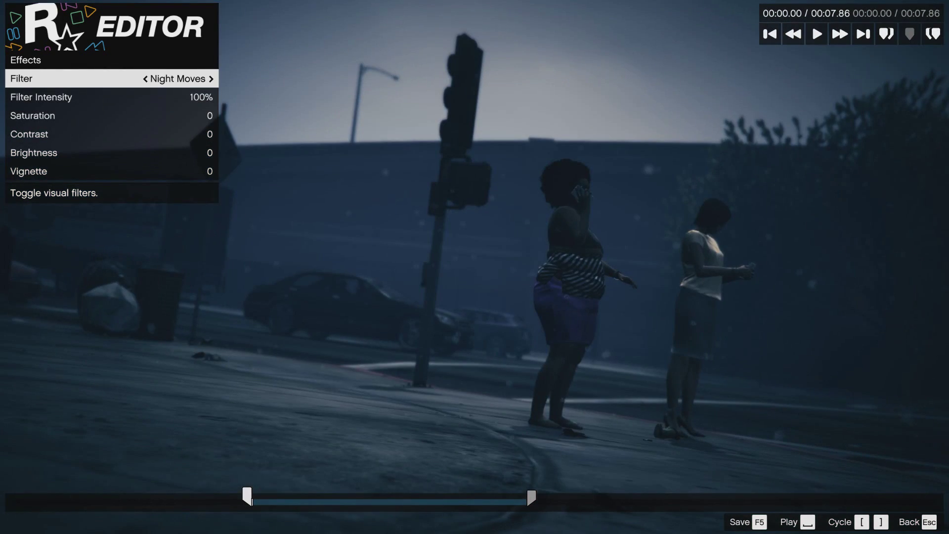
pyautogui.press('Right')
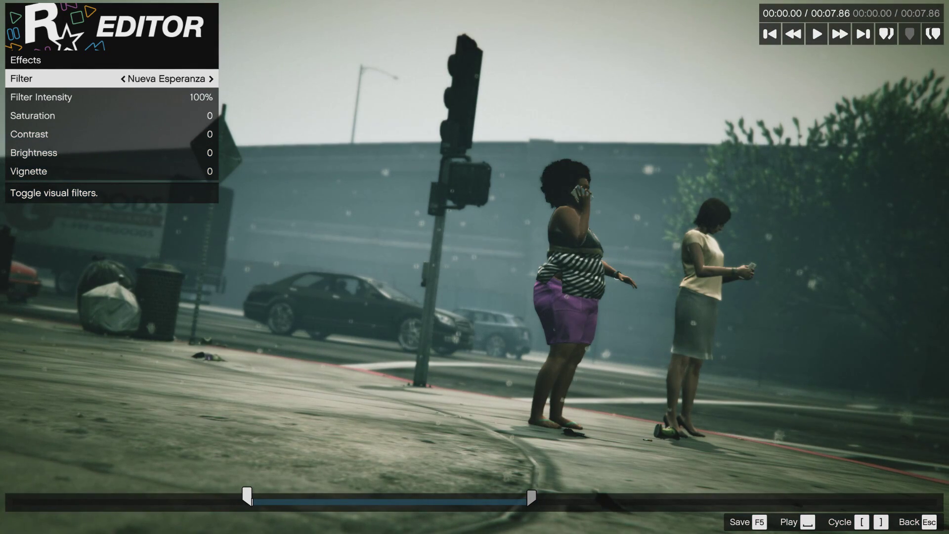
# Step: Set the filter intensity to 50% and the saturation to -1
pyautogui.press('Down')
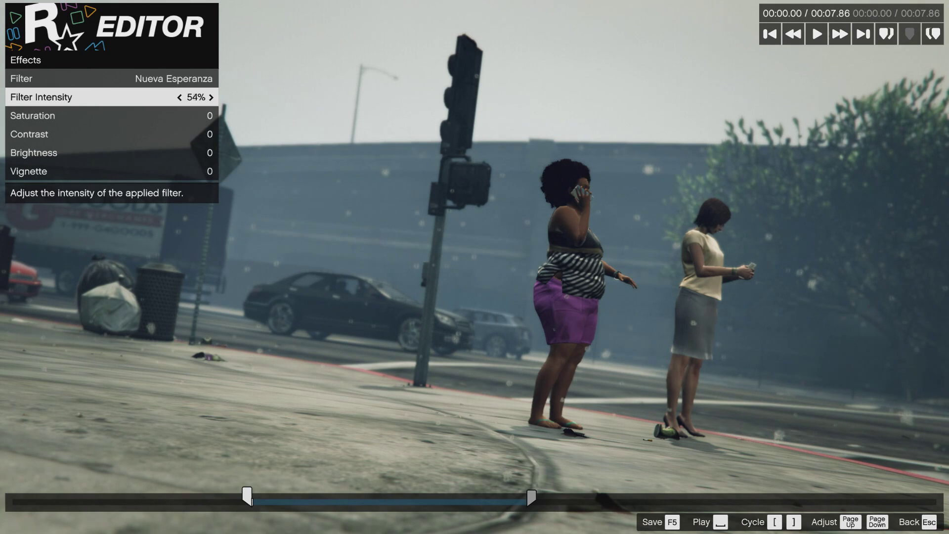
pyautogui.press('Down')
pyautogui.press('Right')
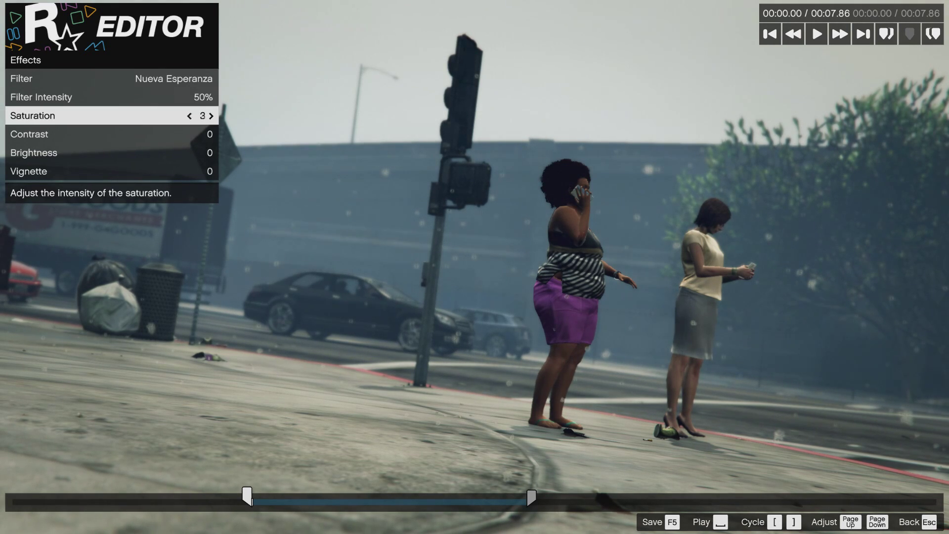
pyautogui.press('Down')
pyautogui.press('Down')
pyautogui.press('Down')
pyautogui.press('Up')
pyautogui.press('Up')
pyautogui.press('Up')
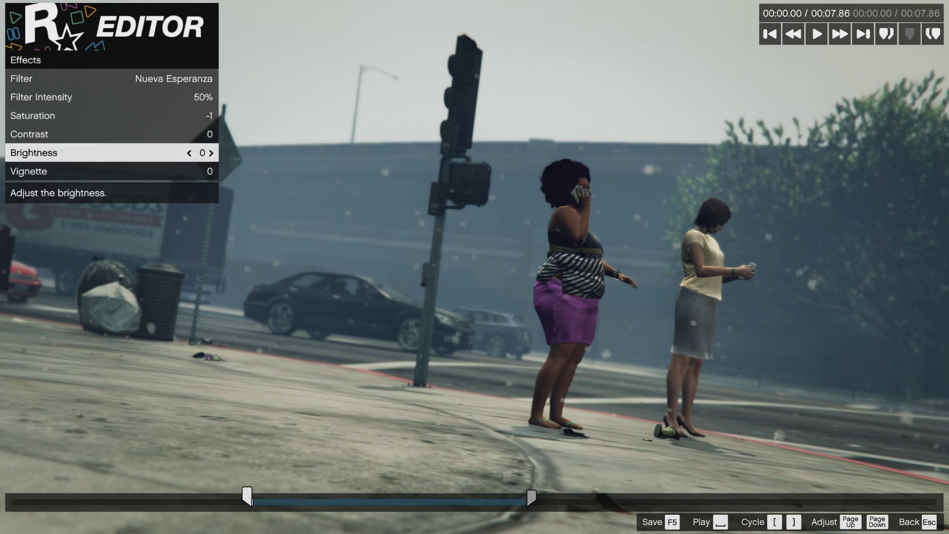
# Step: Raise the brightness effect and open the start marker's audio settings
pyautogui.press('Right')
pyautogui.press('Down')
# Step: Set the clip's SFX volume to 3, dialog volume to 6 and music volume to 0, and go to the score intensity
pyautogui.press('Down')
pyautogui.press('Down')
pyautogui.press(']')
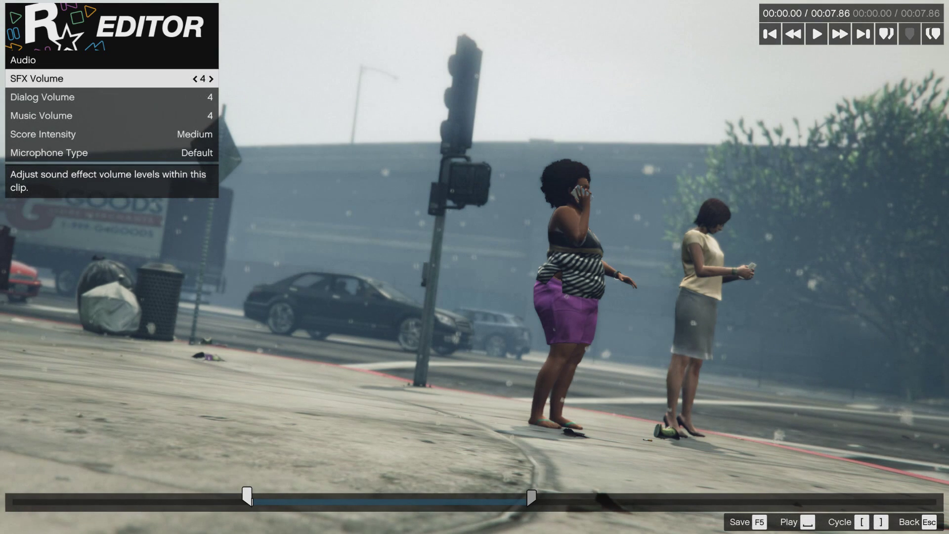
pyautogui.press('Down')
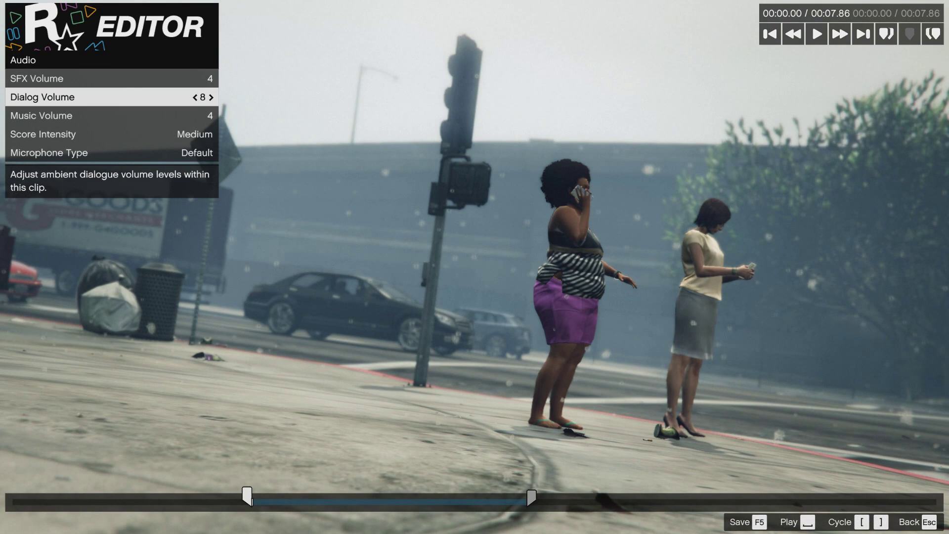
pyautogui.press('Down')
pyautogui.press('Up')
pyautogui.press('Down')
pyautogui.press('Left')
pyautogui.press('Left')
pyautogui.press('Left')
pyautogui.press('Left')
pyautogui.press('Up')
pyautogui.press('Left')
pyautogui.press('Up')
pyautogui.press('Down')
pyautogui.press('Down')
pyautogui.press('Down')
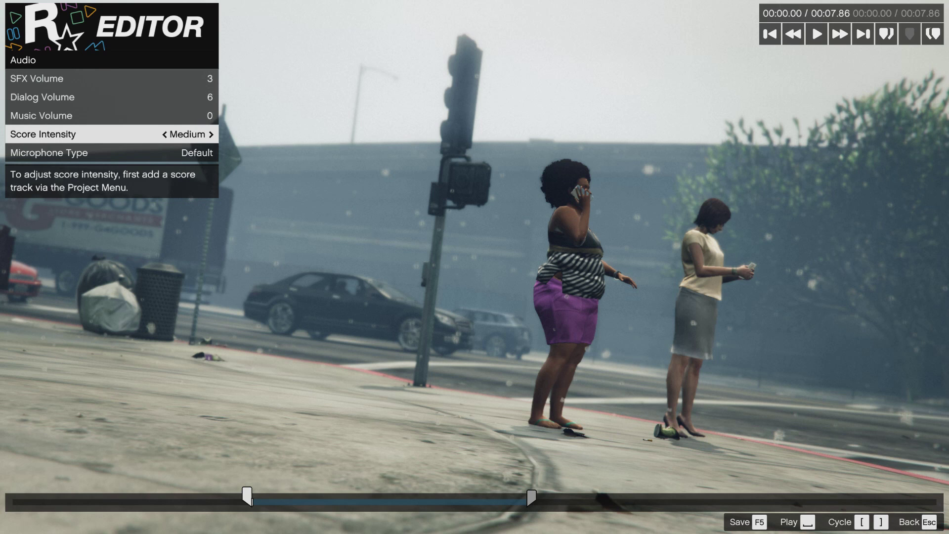
# Step: Go through the microphone types, set it to At Camera, and return to the start marker's settings
pyautogui.press('Down')
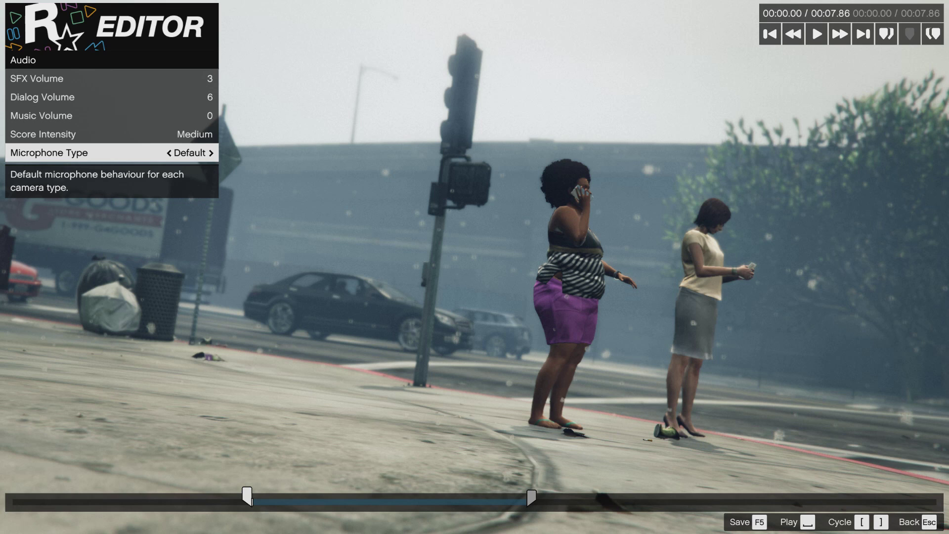
pyautogui.press('Right')
pyautogui.press('Right')
pyautogui.press('Left')
pyautogui.press('Left')
pyautogui.press('Right')
pyautogui.press('Right')
pyautogui.press('Left')
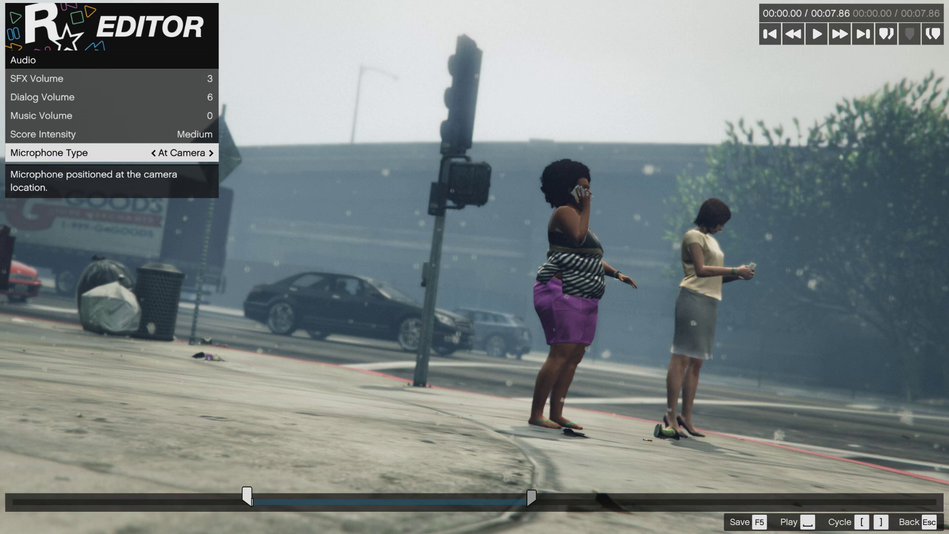
pyautogui.press('Escape')
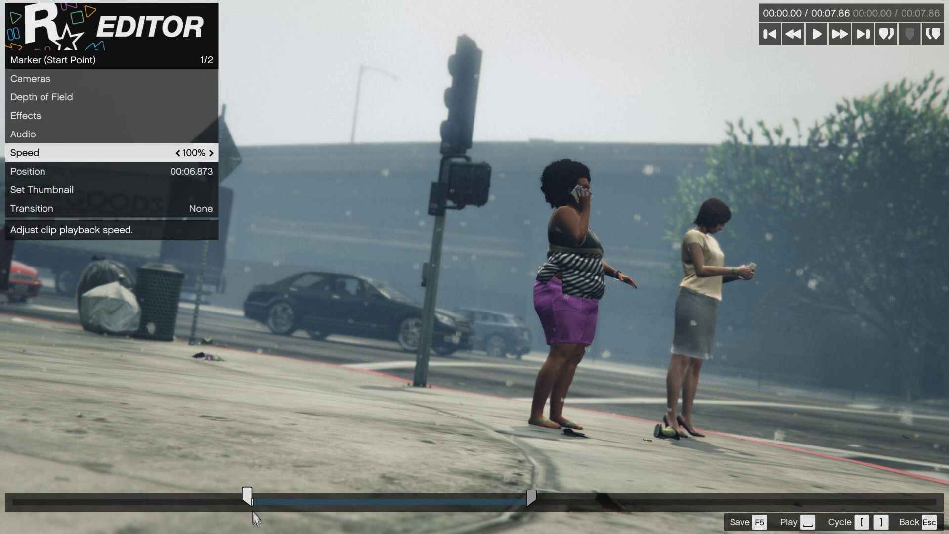
# Step: Play the clip and scrub from the start marker to find the moment for the slow motion
pyautogui.press('space')
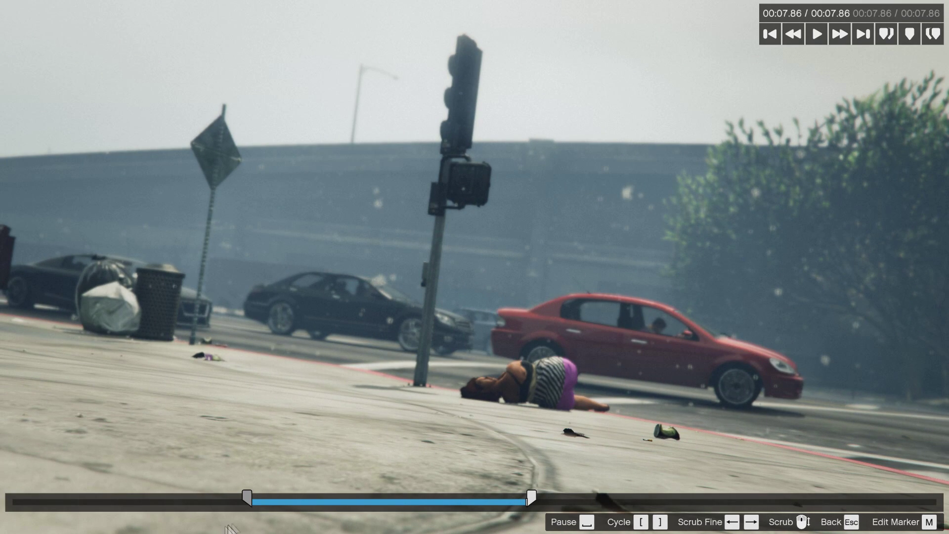
pyautogui.click(252, 500)
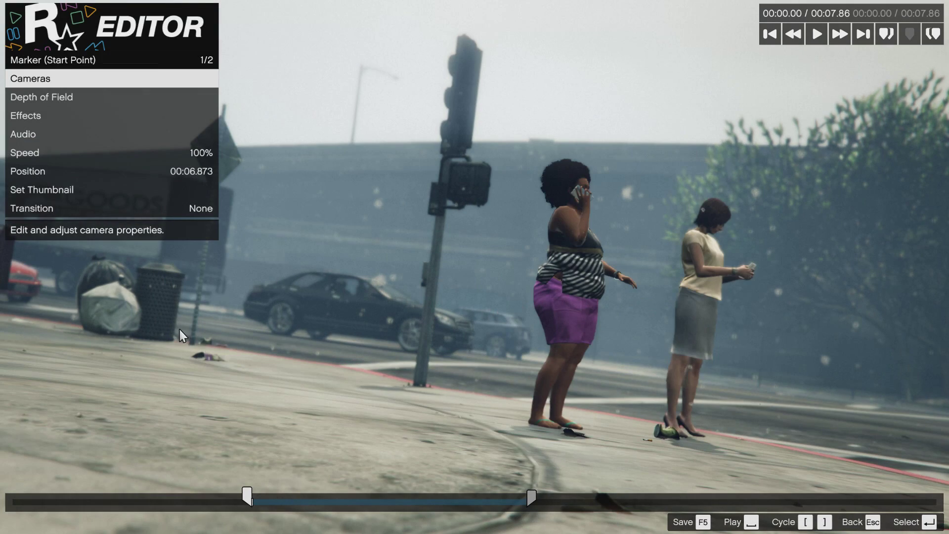
pyautogui.moveTo(253, 499)
pyautogui.mouseDown()
pyautogui.moveTo(346, 501)
pyautogui.moveTo(331, 505)
pyautogui.mouseUp()
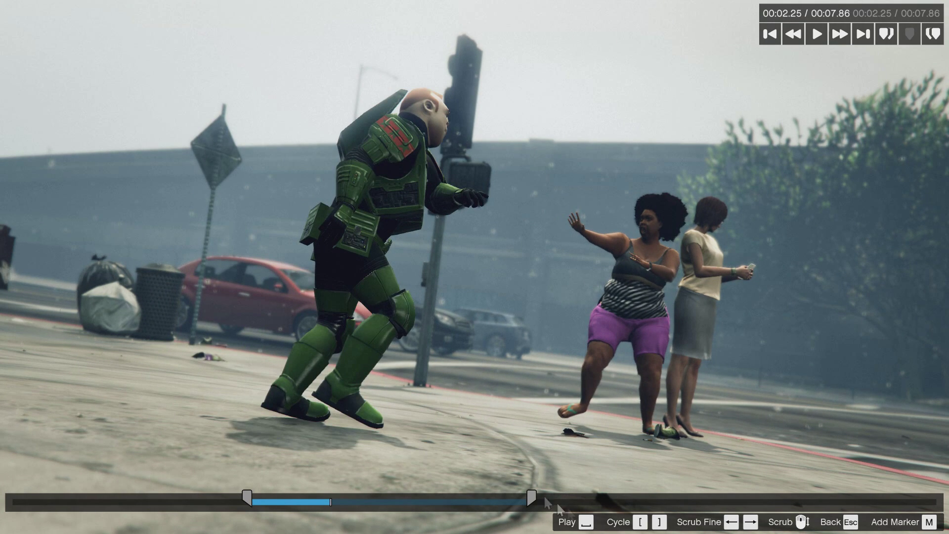
pyautogui.press('Left')
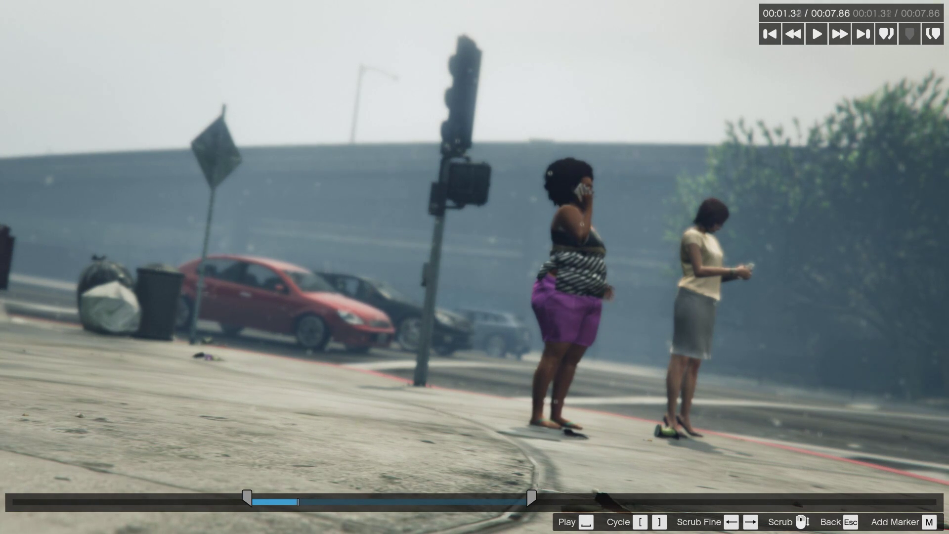
pyautogui.press('Right')
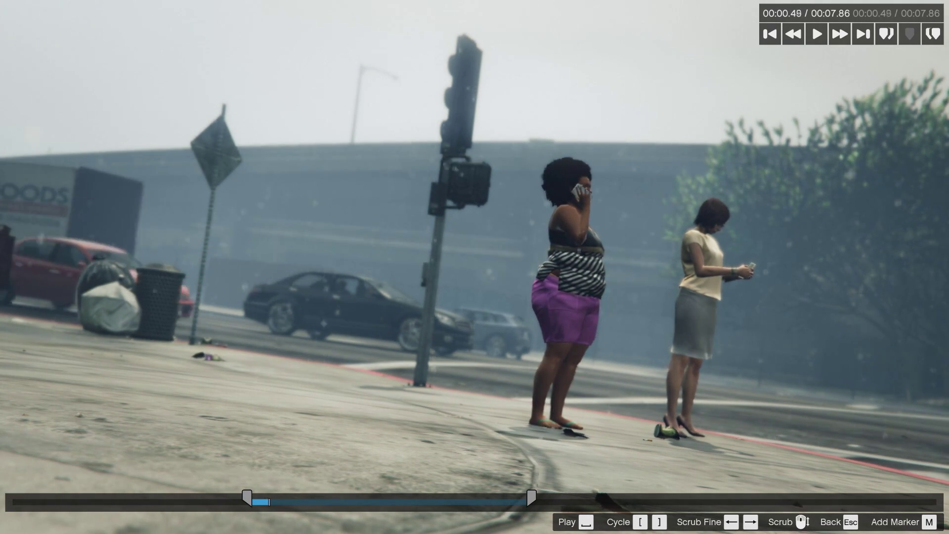
# Step: Add a marker about 2.20 seconds into the clip and set its playback speed to 20%
pyautogui.press('Escape')
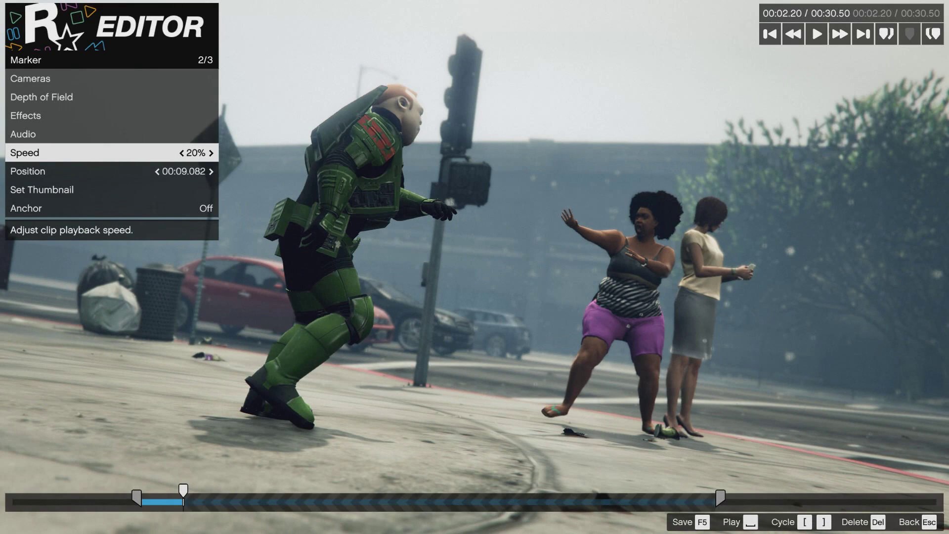
pyautogui.press('Right')
pyautogui.press('Left')
# Step: Reposition the slow-motion marker and clip end point, and end the slow motion with a 100% speed marker at 00:14.350
pyautogui.moveTo(183, 492)
pyautogui.mouseDown()
pyautogui.moveTo(250, 501)
pyautogui.moveTo(175, 500)
pyautogui.moveTo(192, 501)
pyautogui.mouseUp()
pyautogui.click(716, 499)
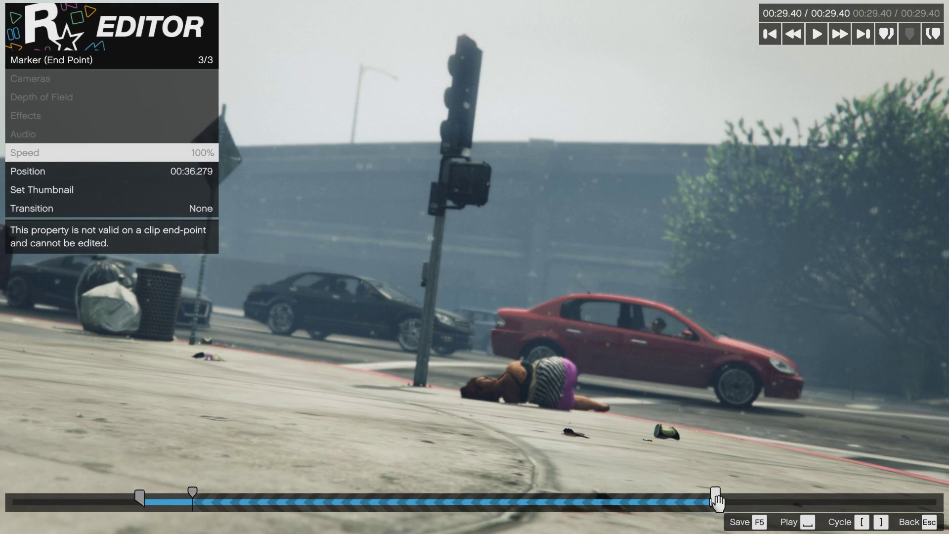
pyautogui.moveTo(716, 498); pyautogui.dragTo(705, 498)
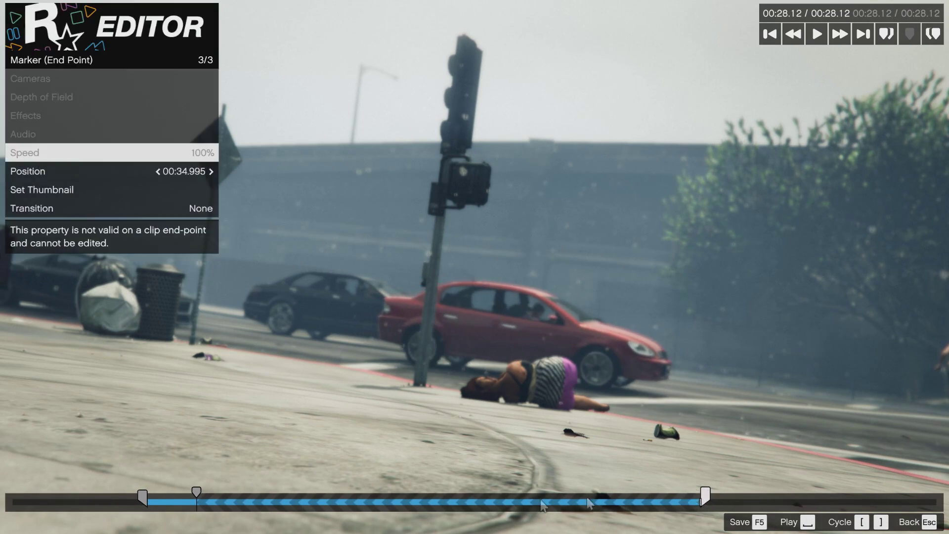
pyautogui.moveTo(179, 501); pyautogui.dragTo(296, 497)
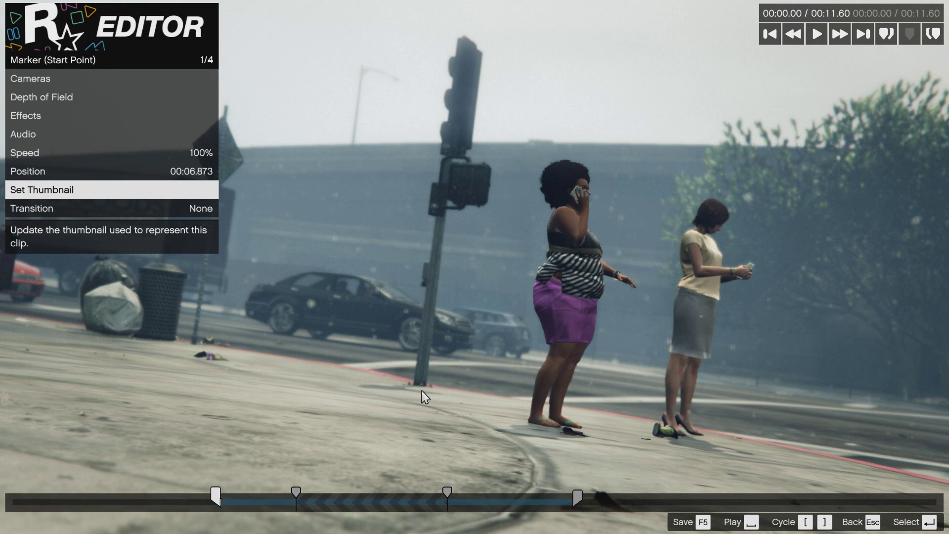
# Step: Set the start marker's transition to Fade-in and play the clip
pyautogui.press('Down')
pyautogui.press('Right')
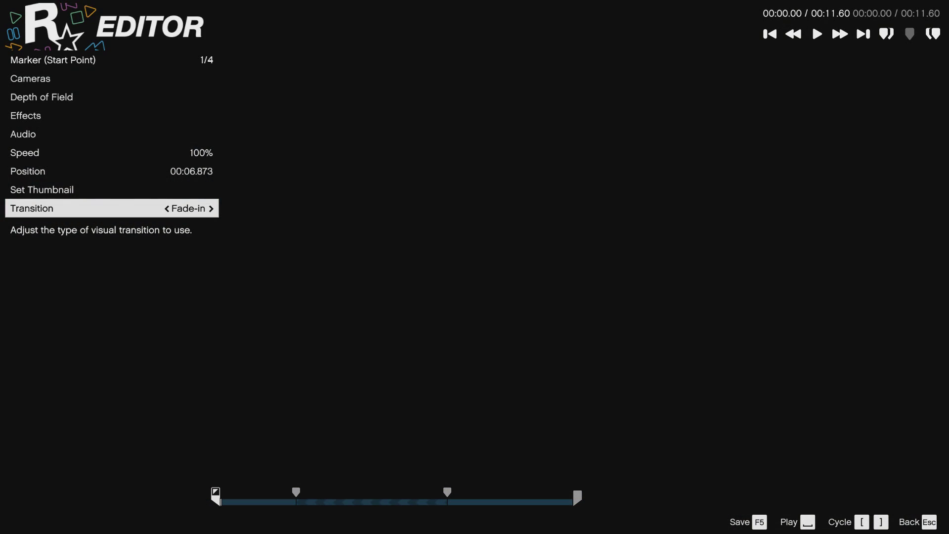
pyautogui.press('space')
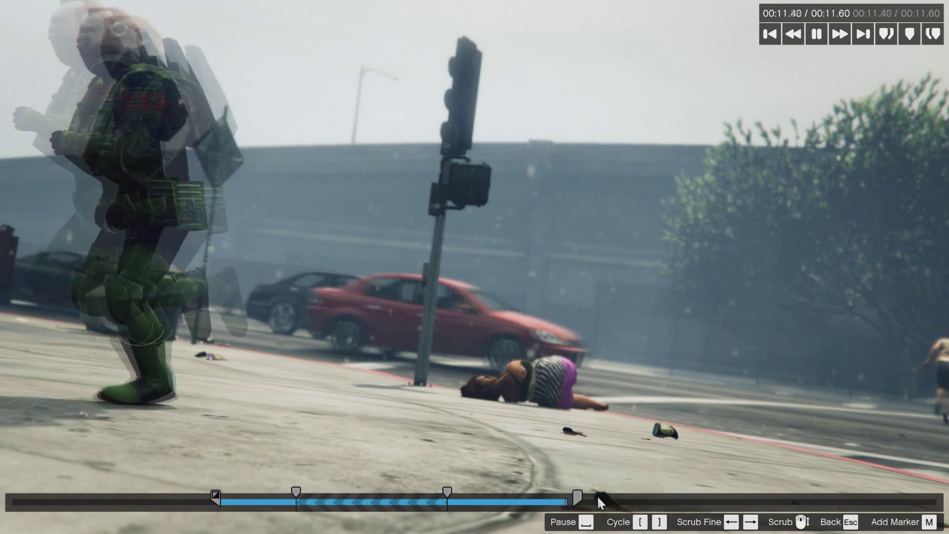
# Step: Add a fade transition to the clip's end marker
pyautogui.click(581, 499)
pyautogui.press('Up')
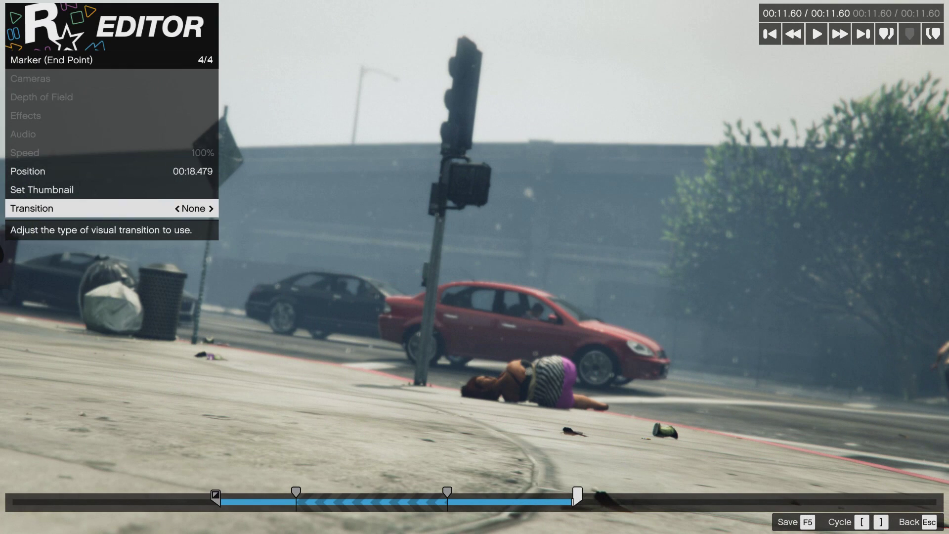
pyautogui.press('Right')
# Step: Cycle through the clip's markers to review them and return to the project timeline
pyautogui.press(']')
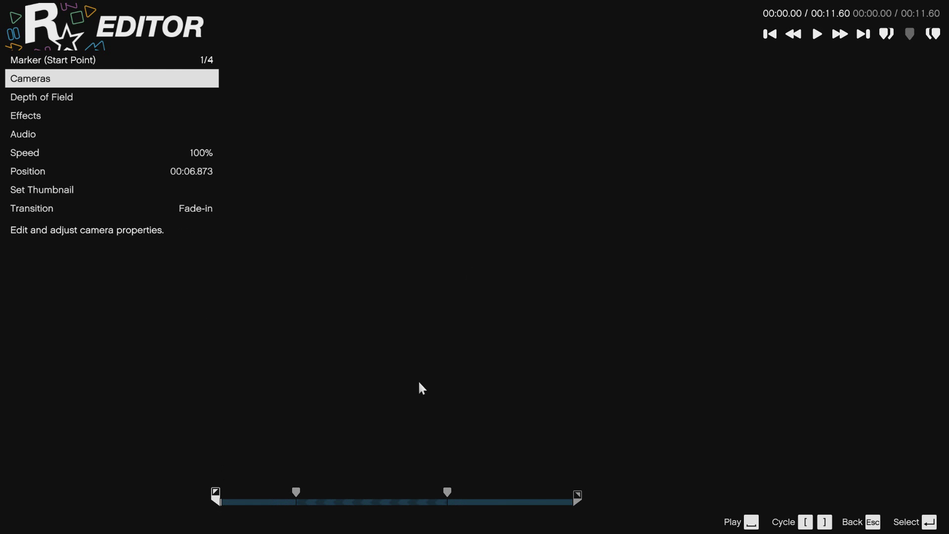
pyautogui.press(']')
pyautogui.press(']')
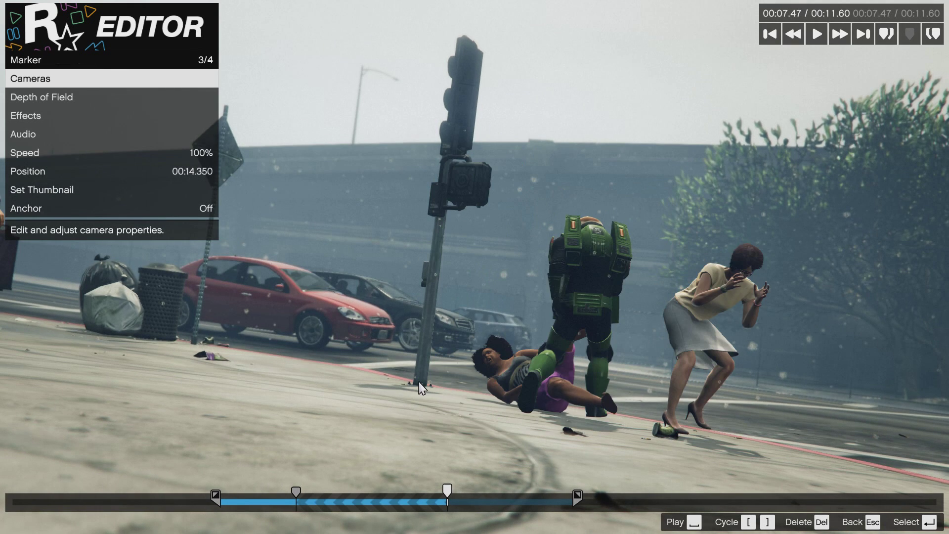
pyautogui.press(']')
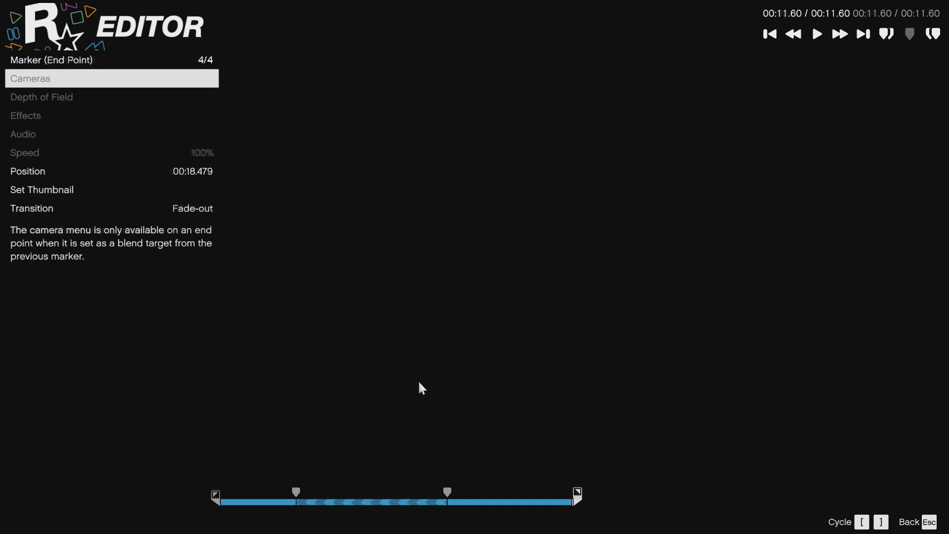
pyautogui.press(']')
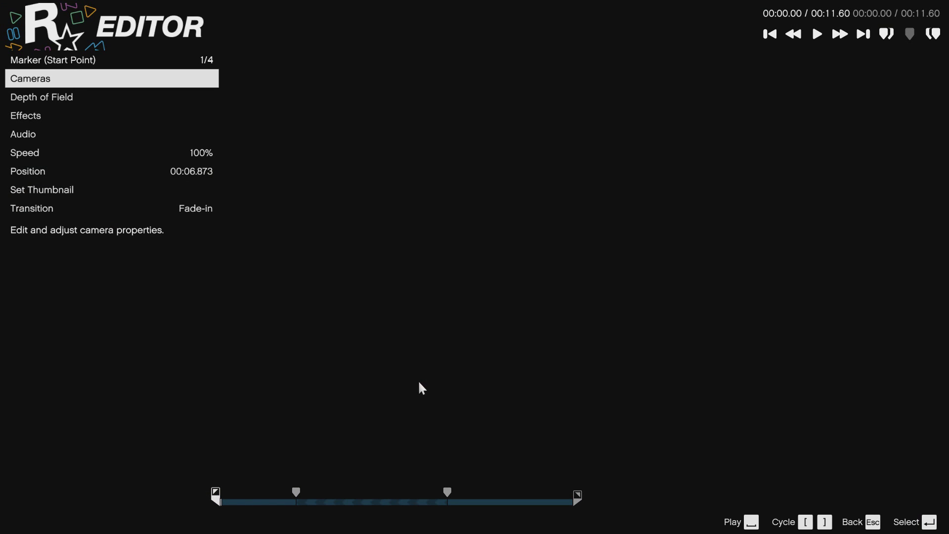
pyautogui.press('Escape')
pyautogui.press('Escape')
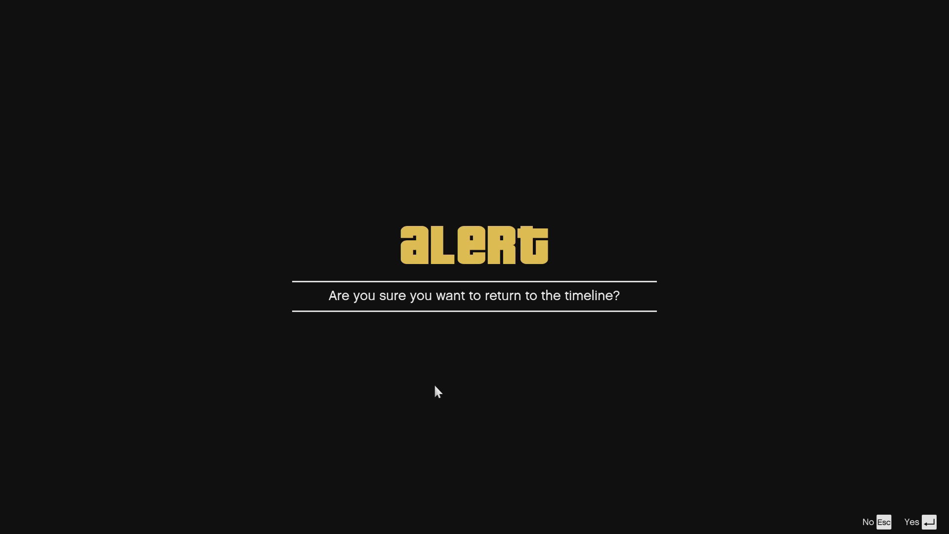
pyautogui.press('Return')
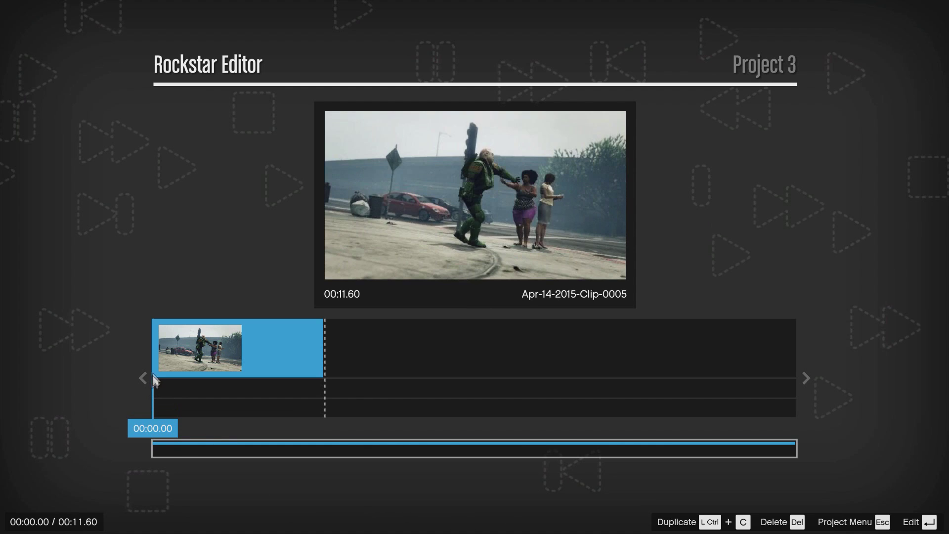
# Step: Play the full screen preview of the project and return to the project menu
pyautogui.press('Escape')
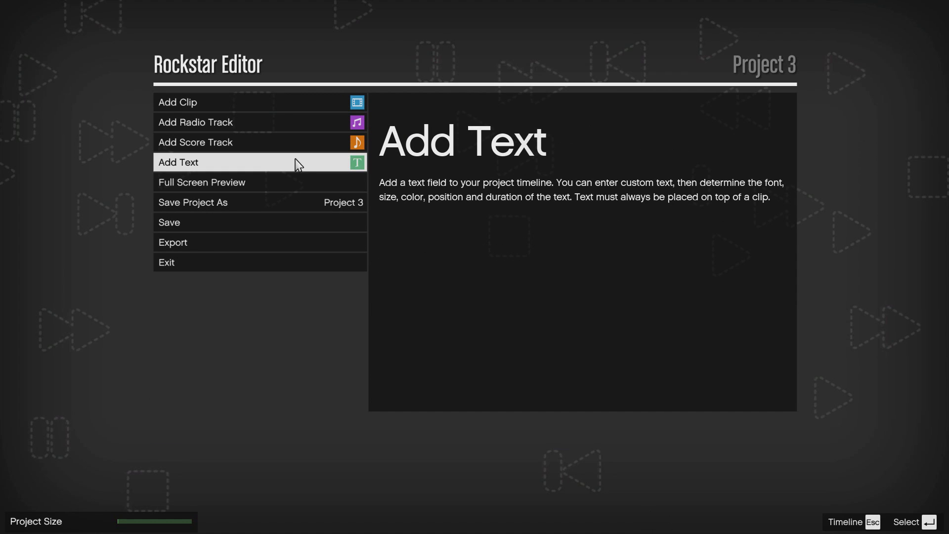
pyautogui.click(292, 182)
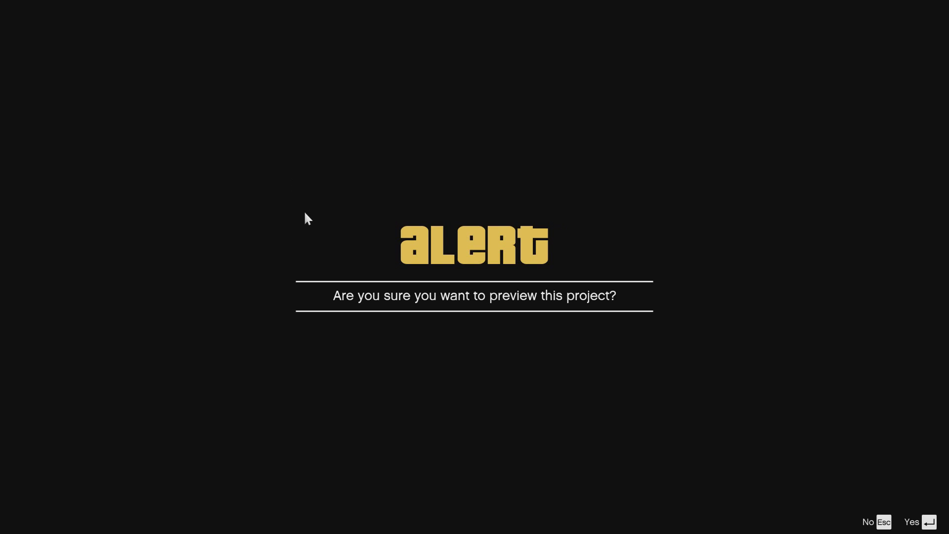
pyautogui.press('Return')
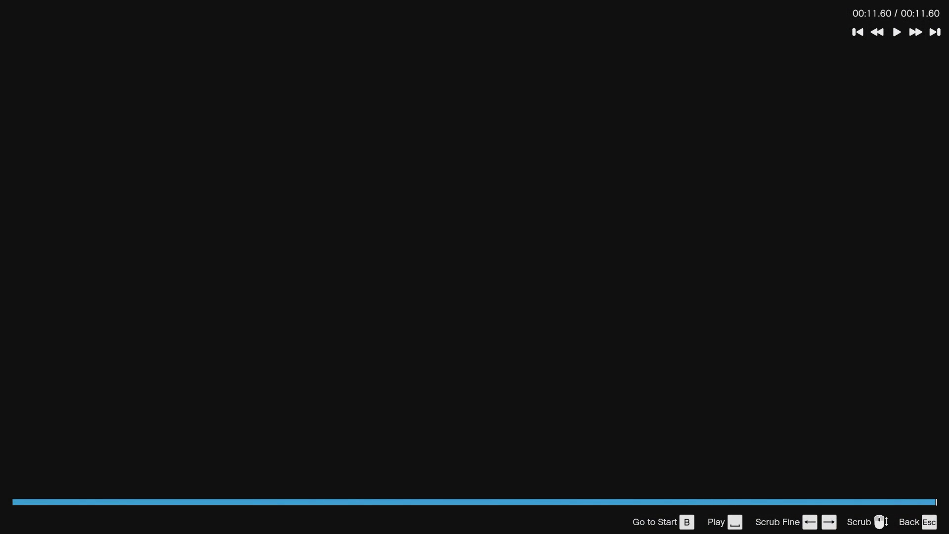
pyautogui.press('Escape')
pyautogui.press('Return')
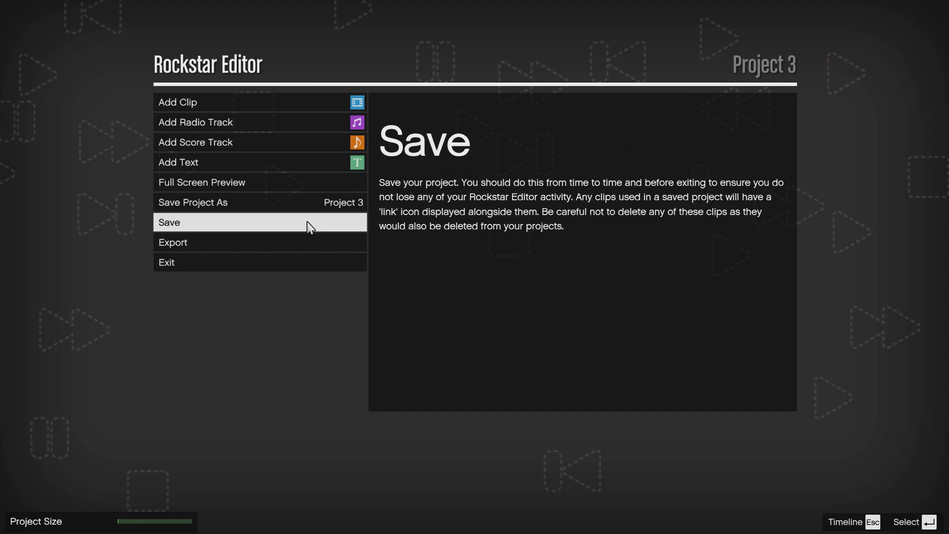
# Step: Rename the project as Slow Mo Smack Cam and save it
pyautogui.click(345, 203)
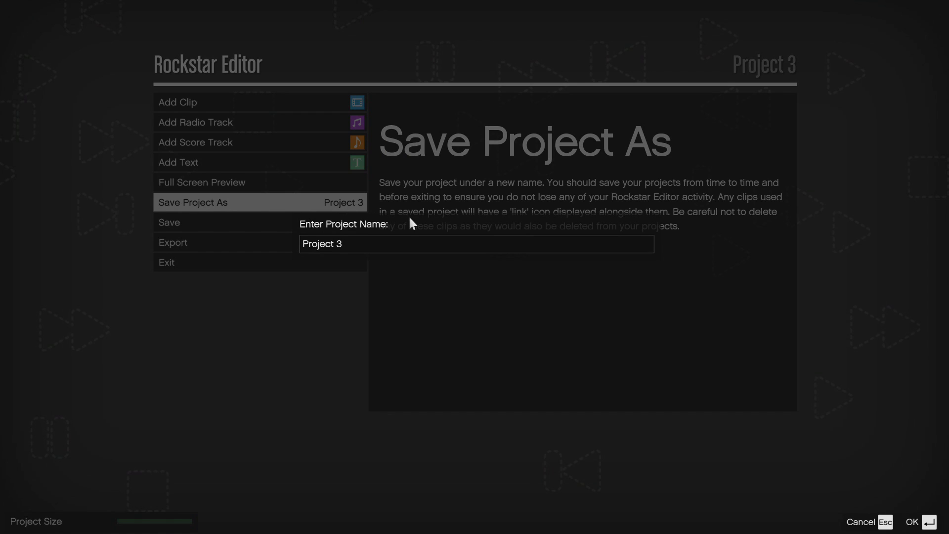
pyautogui.press('BackSpace')
pyautogui.press('BackSpace')
pyautogui.press('BackSpace')
pyautogui.press('BackSpace')
pyautogui.press('BackSpace')
pyautogui.press('BackSpace')
pyautogui.press('BackSpace')
pyautogui.press('BackSpace')
pyautogui.press('BackSpace')
pyautogui.write('sMA')
pyautogui.press('BackSpace')
pyautogui.press('BackSpace')
pyautogui.press('BackSpace')
pyautogui.write('Slow Mo Sl')
pyautogui.press('BackSpace')
pyautogui.write('mack Ca')
pyautogui.press('Return')
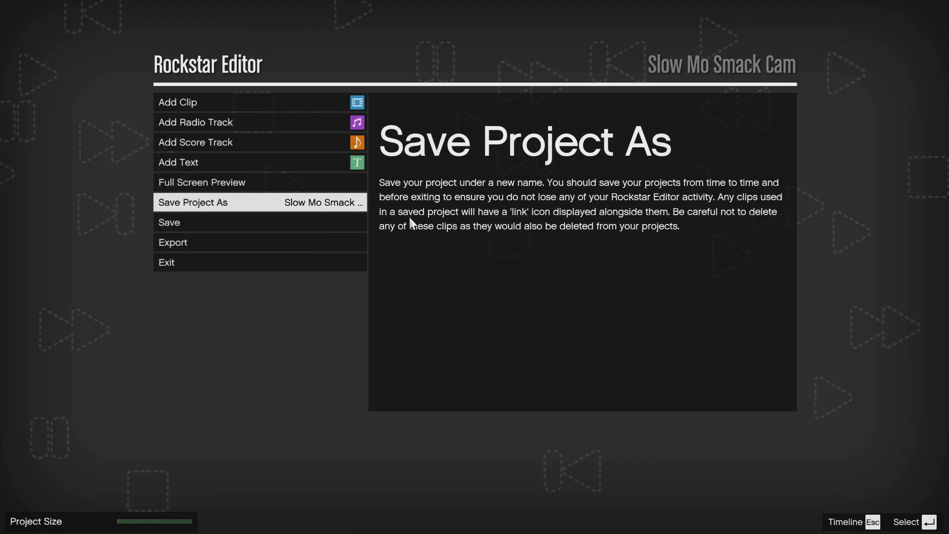
pyautogui.click(236, 225)
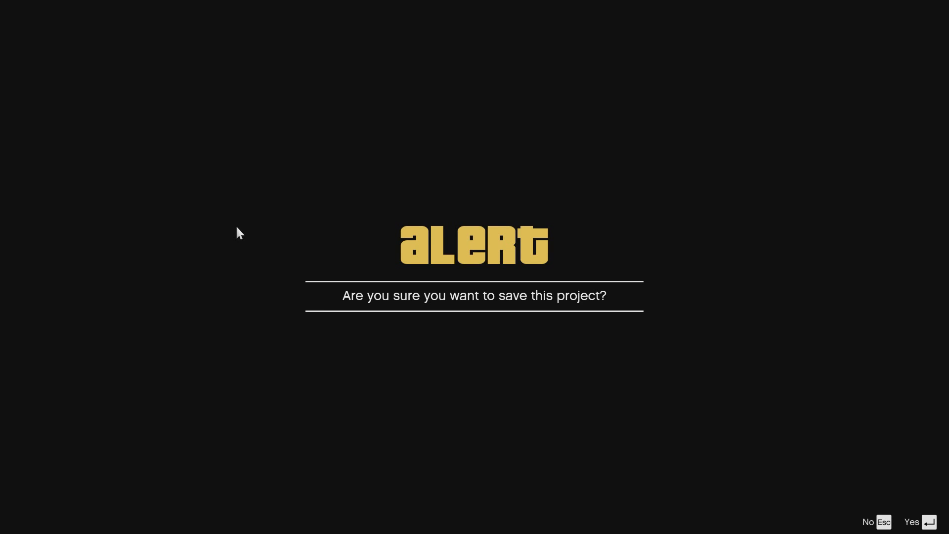
pyautogui.press('Return')
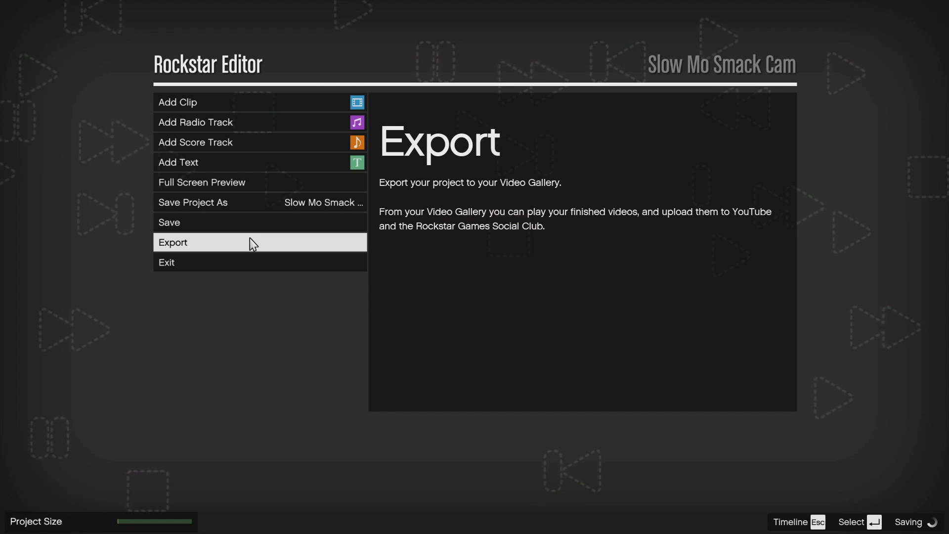
# Step: Export the project to the Video Gallery at 60fps with a High bit rate
pyautogui.click(252, 246)
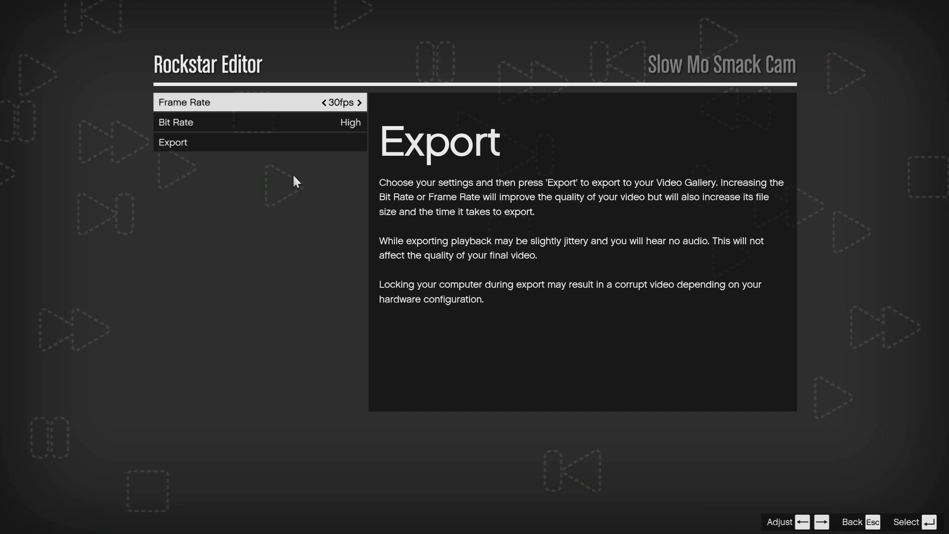
pyautogui.press('Down')
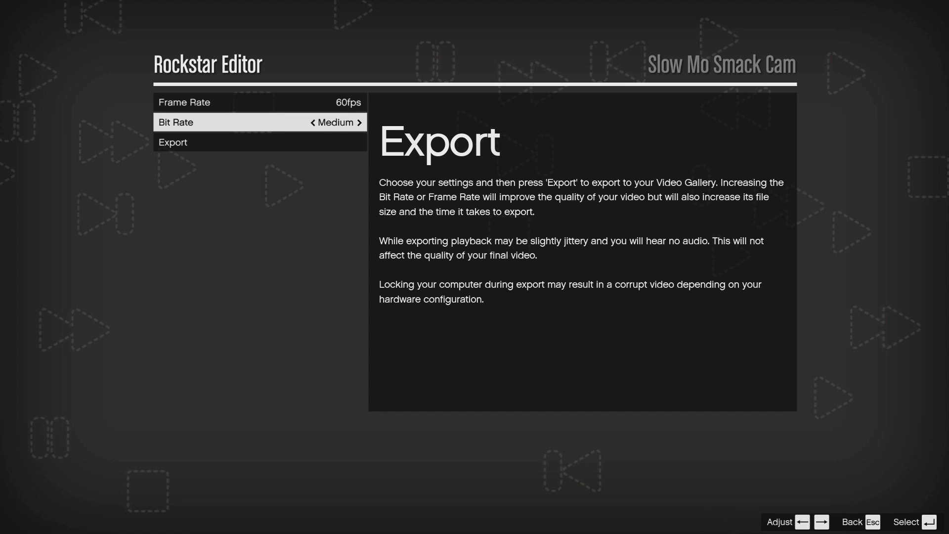
pyautogui.press('Down')
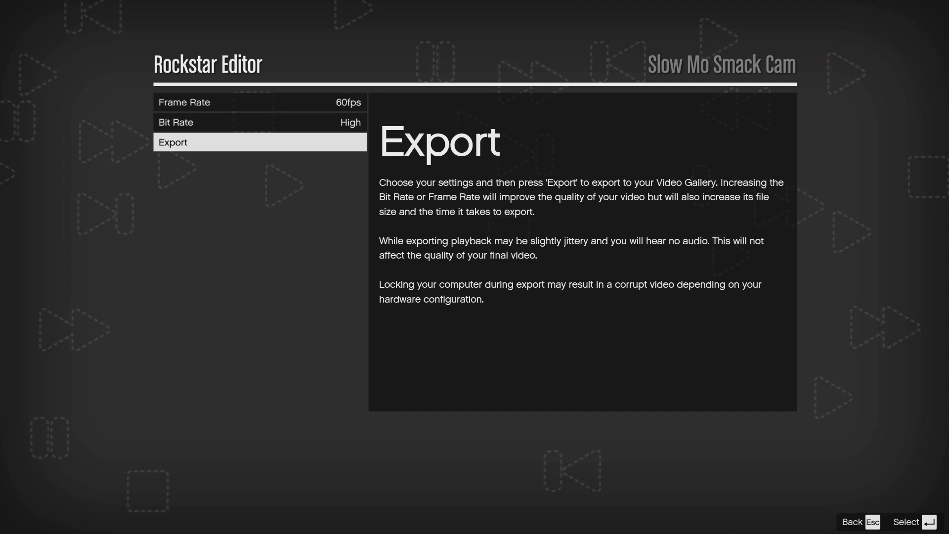
pyautogui.press('Return')
pyautogui.press('Return')
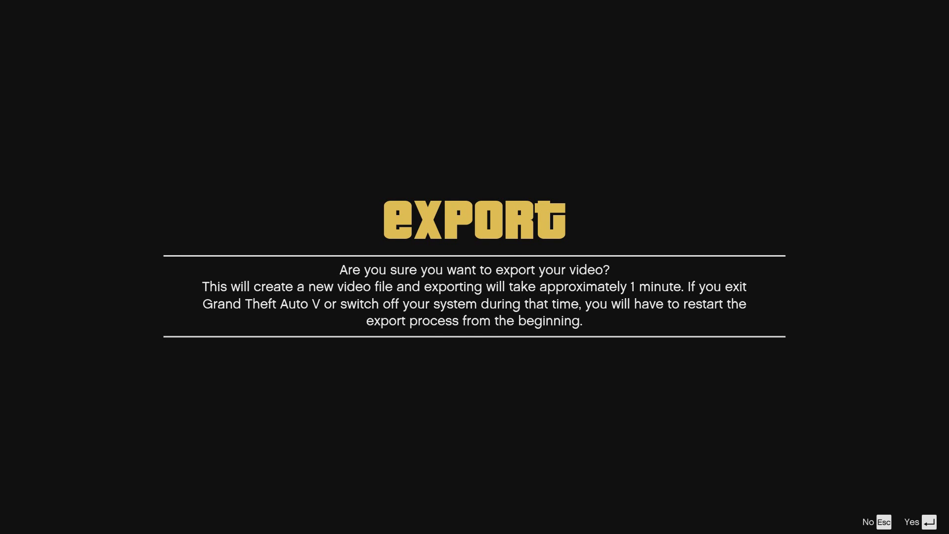
pyautogui.press('Return')
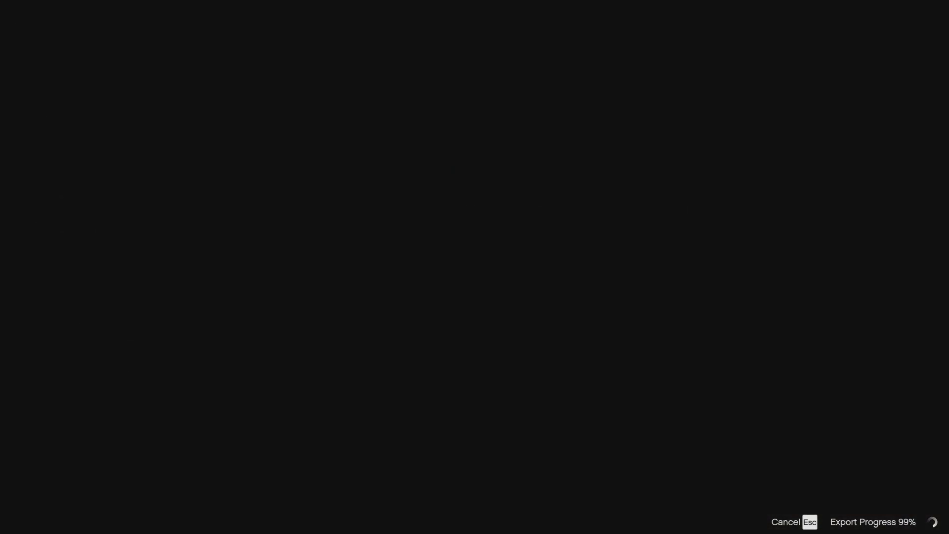
pyautogui.press('Return')
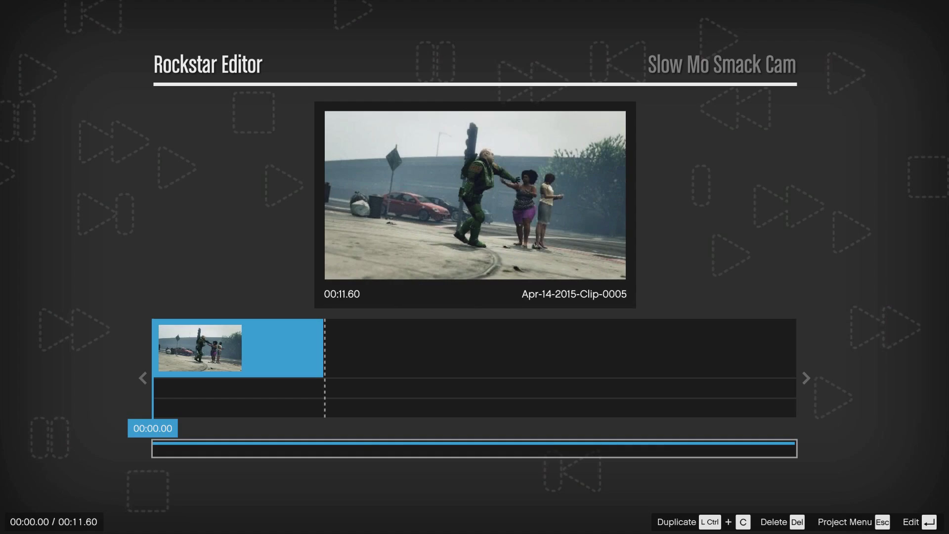